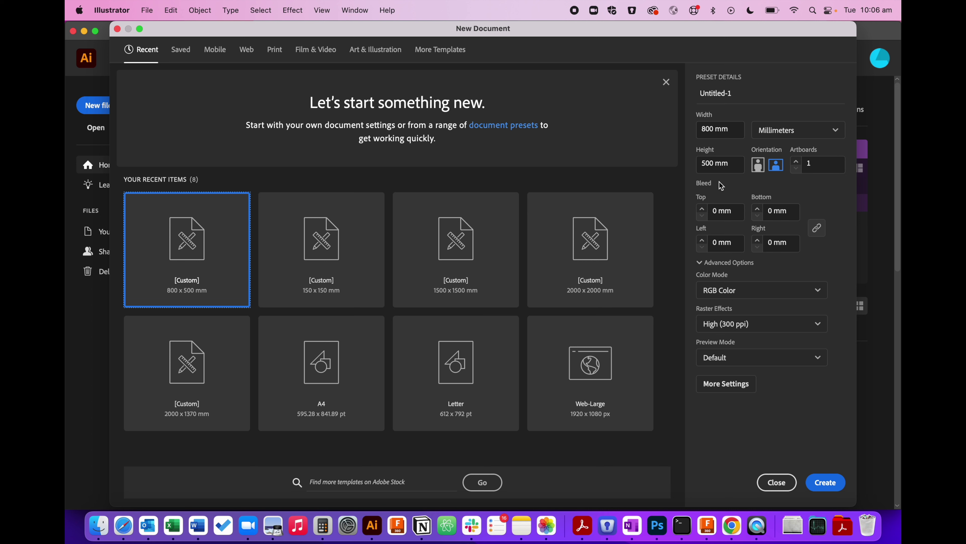
Step: Create a new document 100 mm wide and 100 mm high in RGB Color mode
double_click(706, 131)
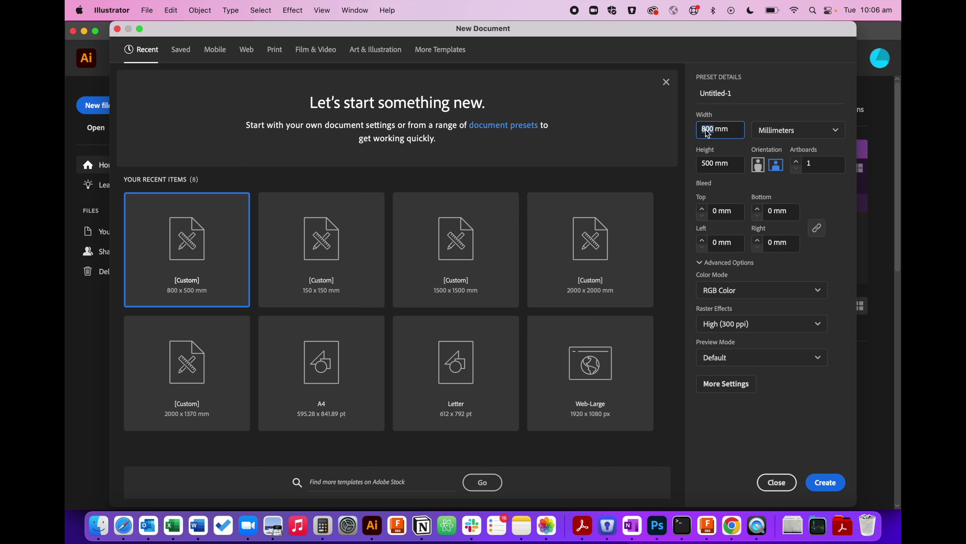
text(100)
key(Tab)
text(100)
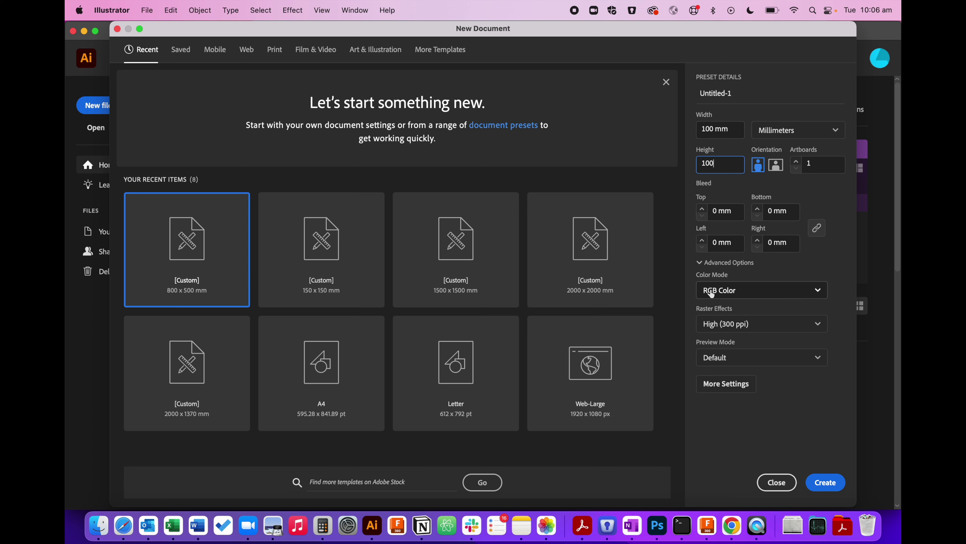
click(766, 291)
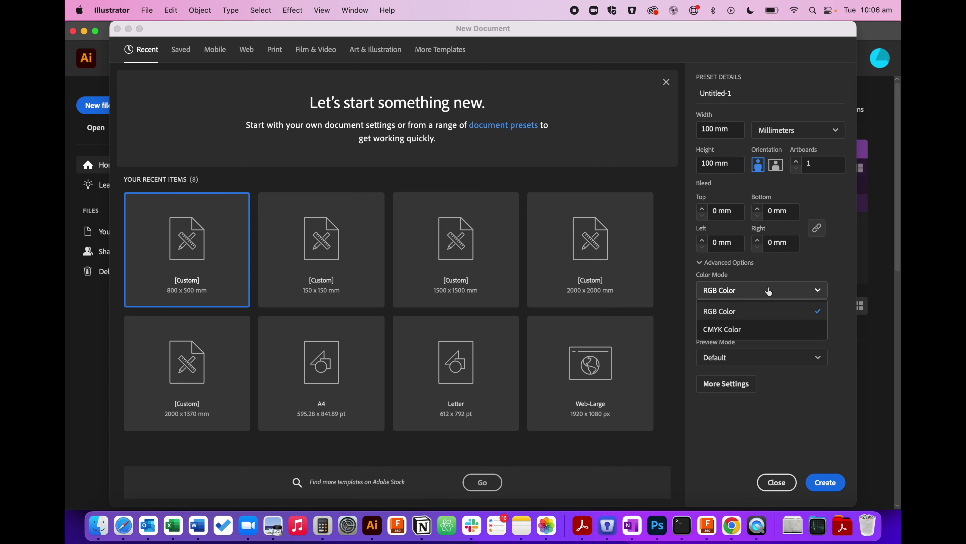
click(717, 314)
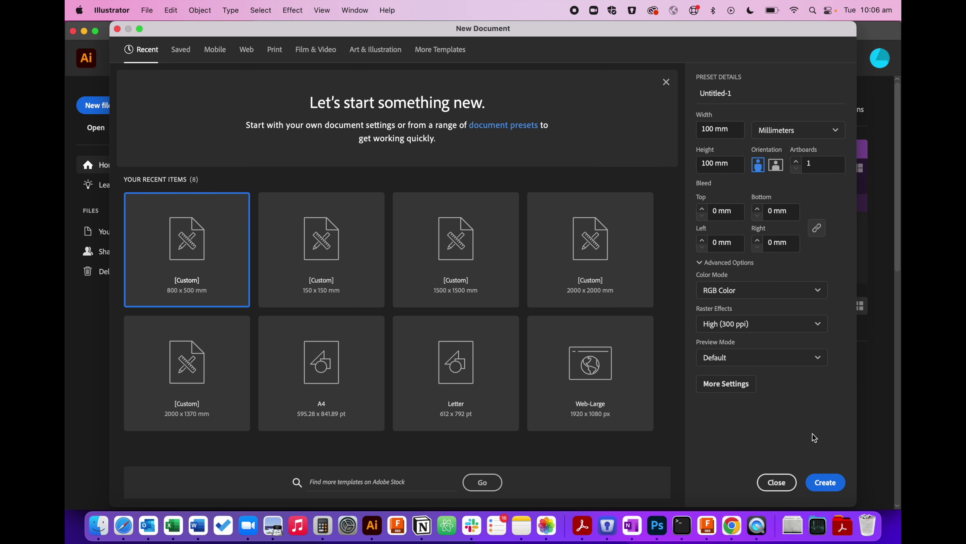
click(825, 482)
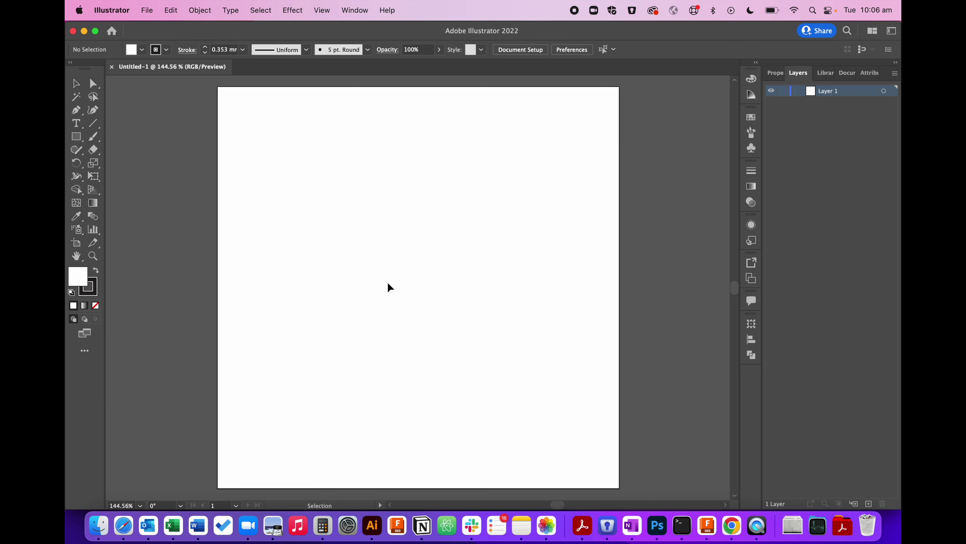
scroll(278, 250, down, 3)
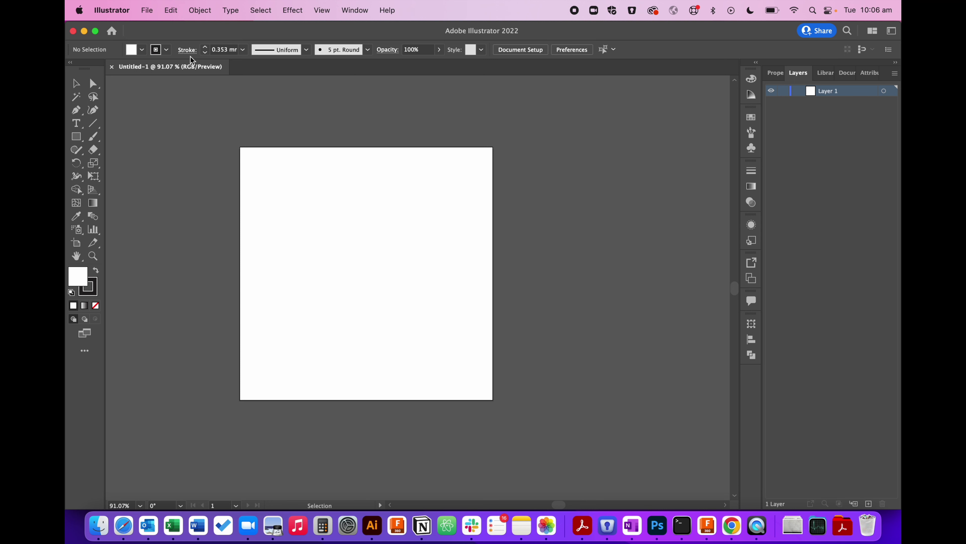
click(355, 11)
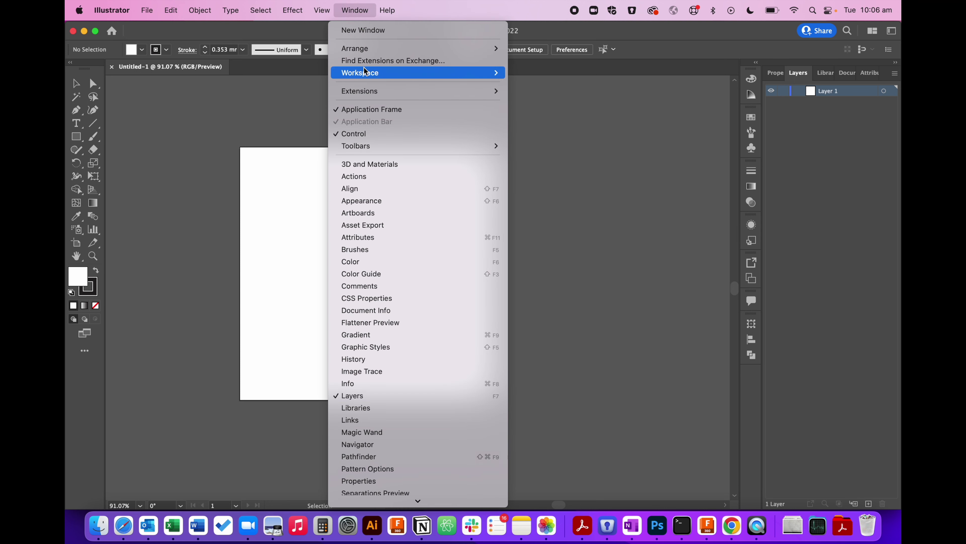
mouse_move(367, 72)
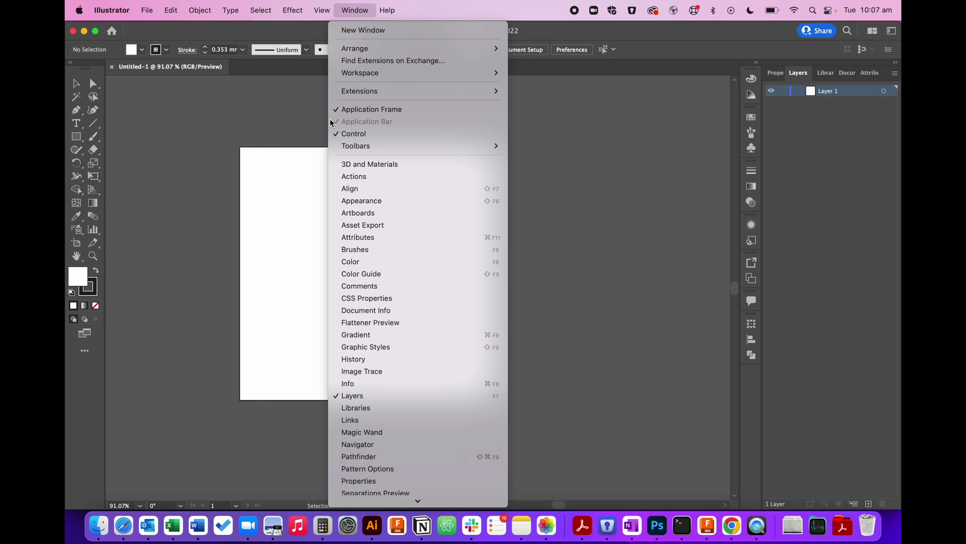
click(151, 133)
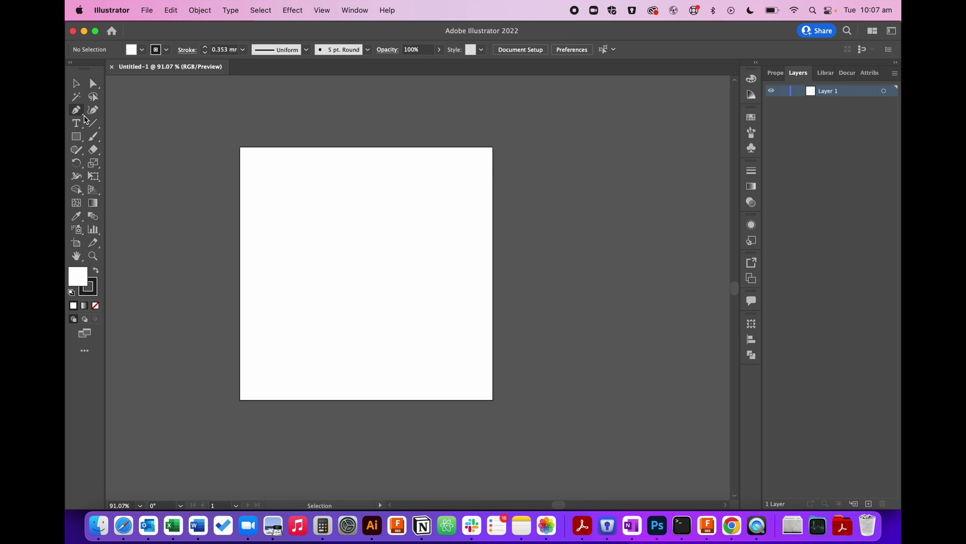
Step: Draw a circle with the Ellipse tool in the artboard's upper part, 20.5 mm wide and 20.5 mm high
click(81, 143)
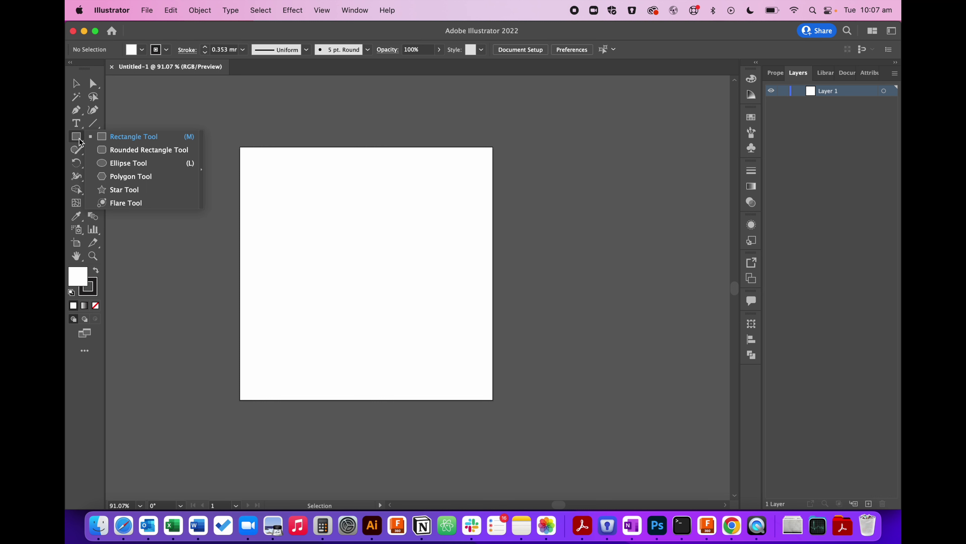
click(127, 162)
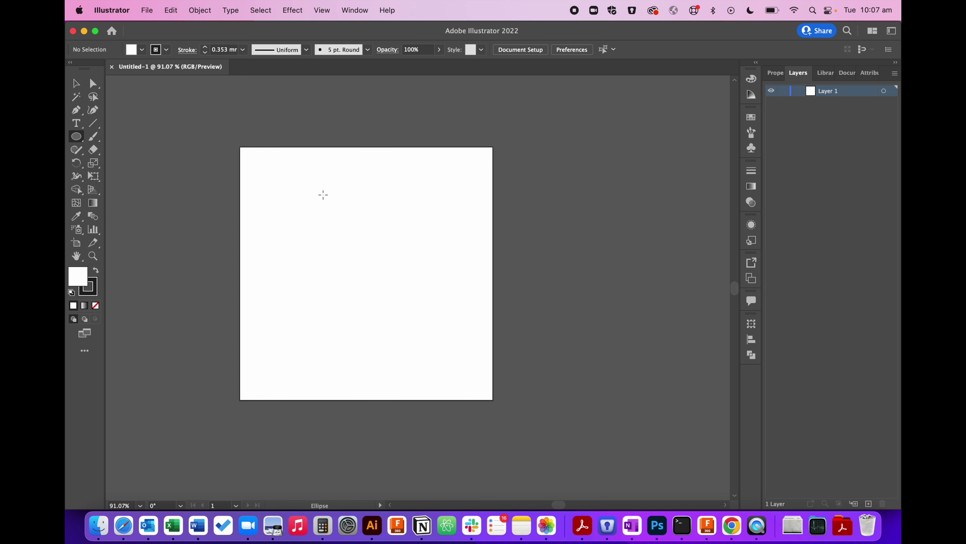
click(306, 185)
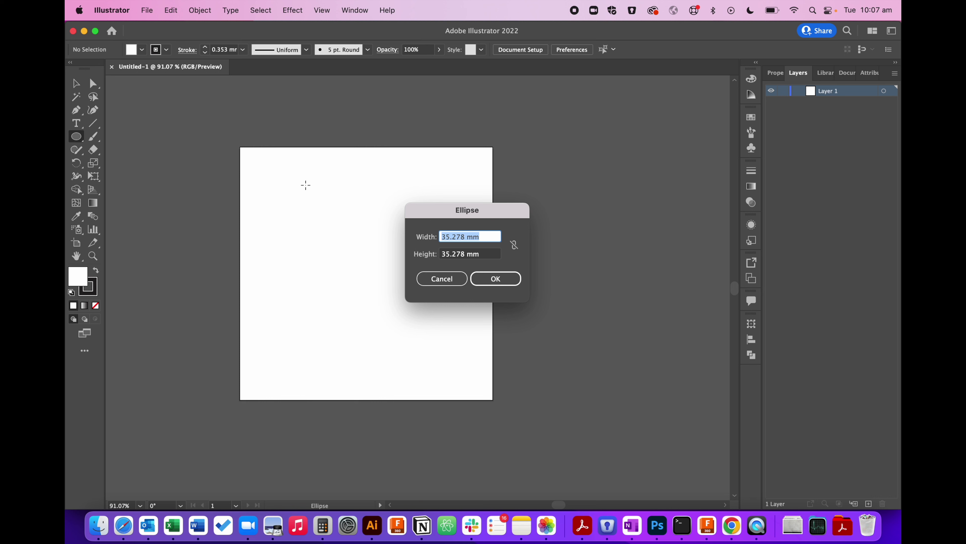
text(20.5)
key(Tab)
text(2)
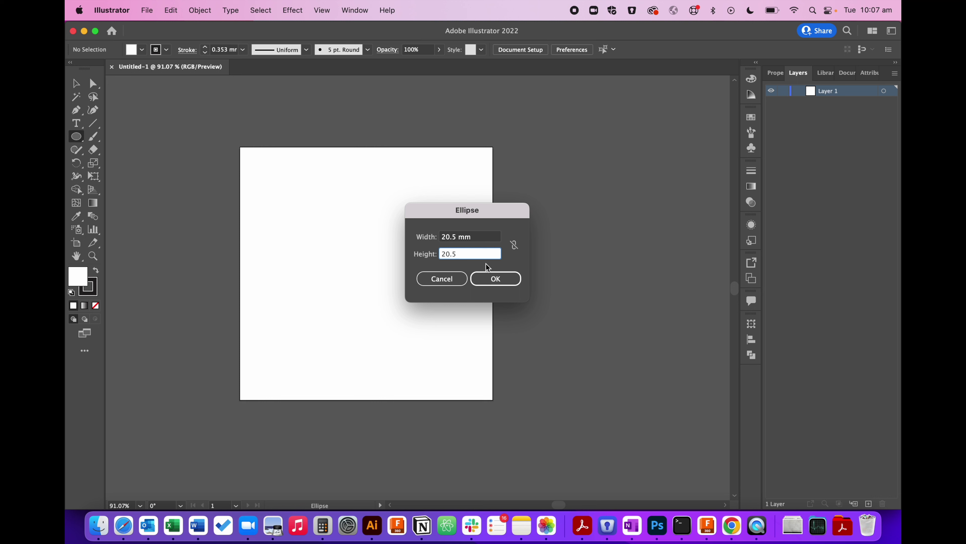
key(Tab)
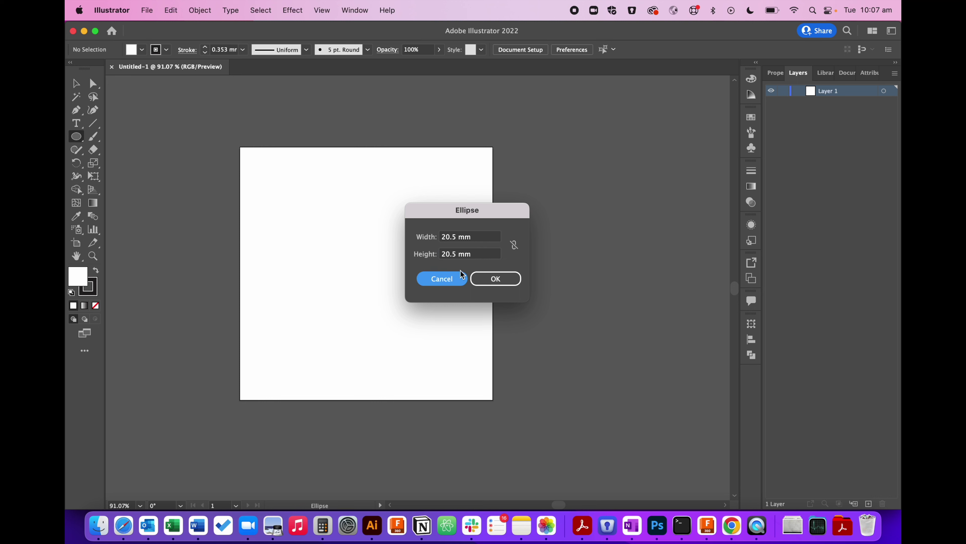
click(488, 281)
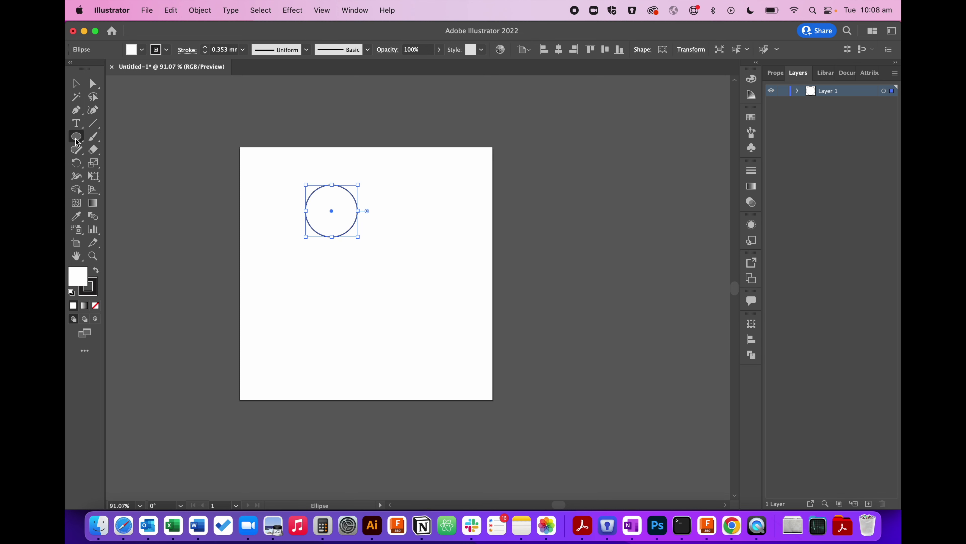
Step: Add a rounded rectangle beside the circle, 12 mm wide and 35 mm high with a 6 mm corner radius
drag(77, 141, 115, 152)
click(394, 201)
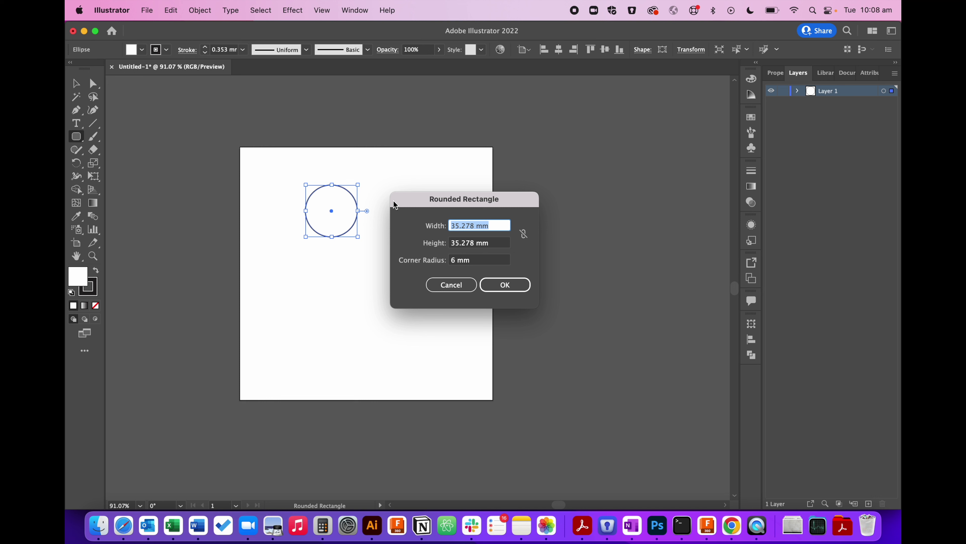
text(12)
key(Tab)
text(3)
key(Tab)
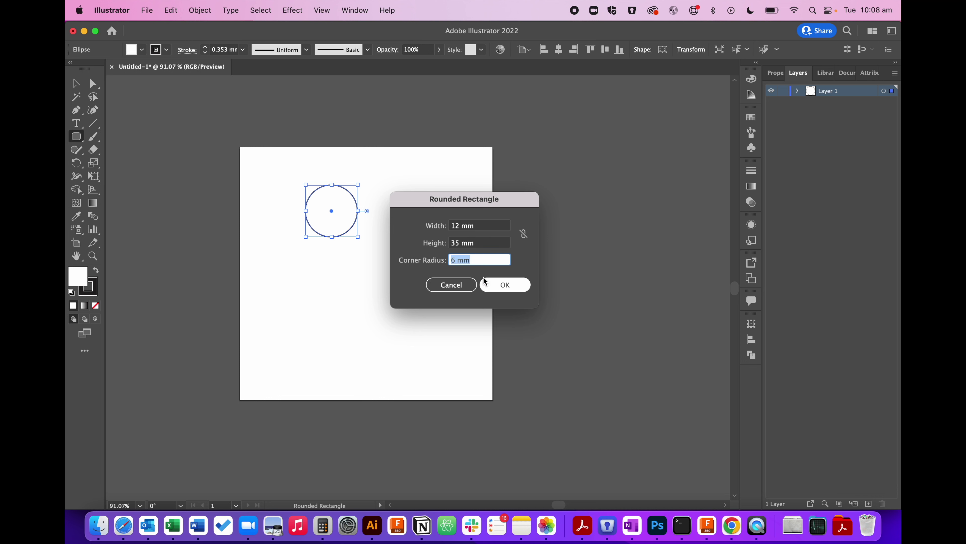
click(501, 286)
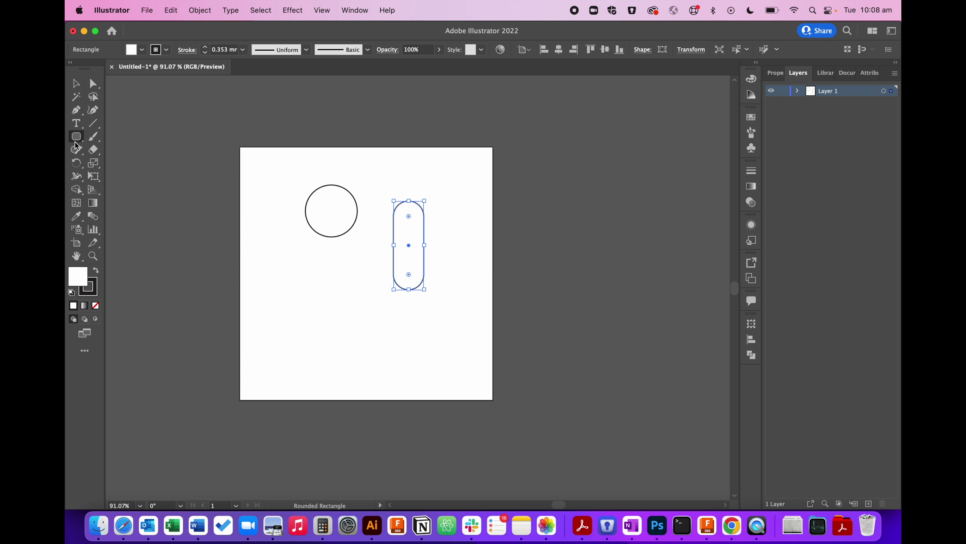
Step: Draw a small circle below the large circle with the Ellipse tool
drag(76, 141, 114, 159)
mouse_move(320, 269)
mouse_down()
mouse_move(350, 296)
mouse_move(339, 290)
mouse_move(344, 303)
mouse_move(328, 282)
mouse_up()
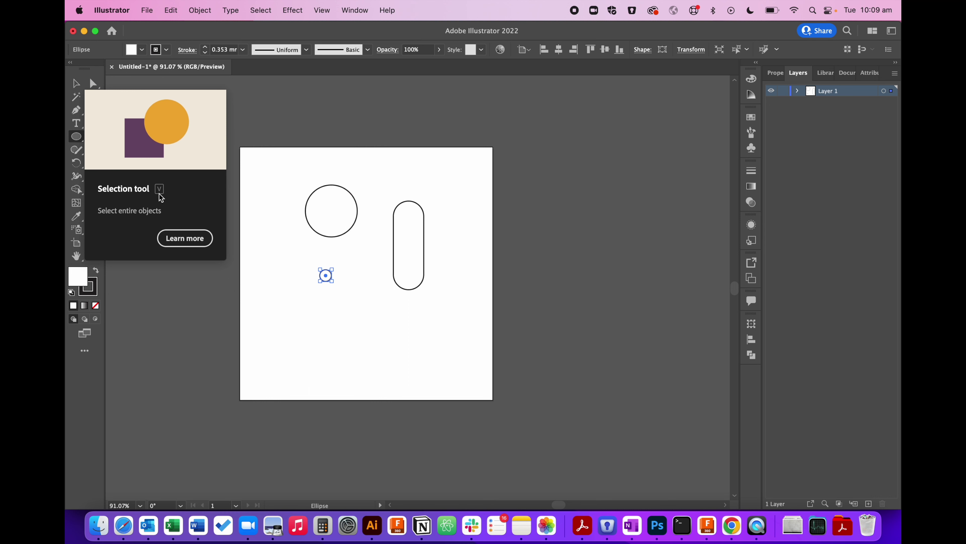
Step: Move the large circle slightly up and to the left on the artboard
click(75, 84)
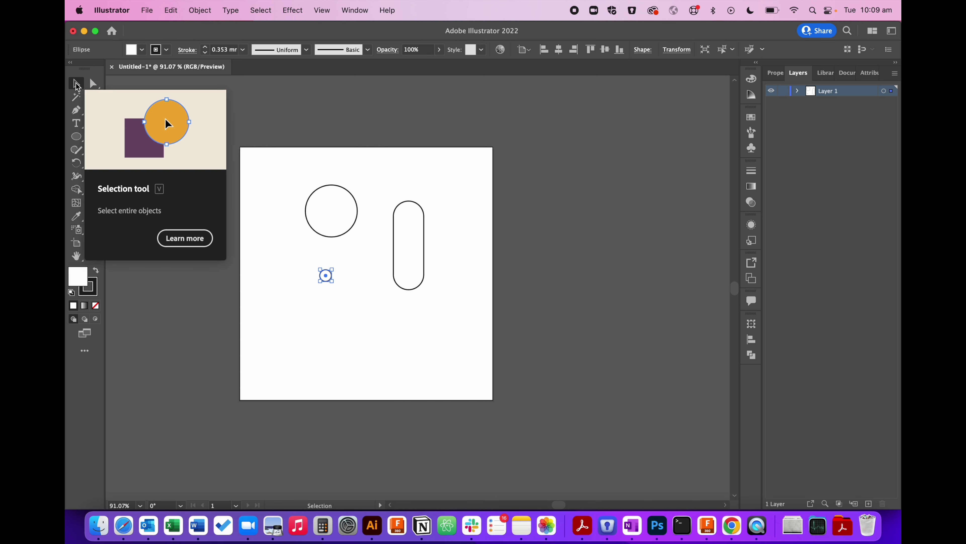
click(305, 201)
mouse_move(305, 202)
mouse_down()
mouse_move(278, 218)
mouse_move(244, 191)
mouse_move(311, 216)
mouse_move(304, 190)
mouse_move(292, 194)
mouse_move(305, 201)
mouse_up()
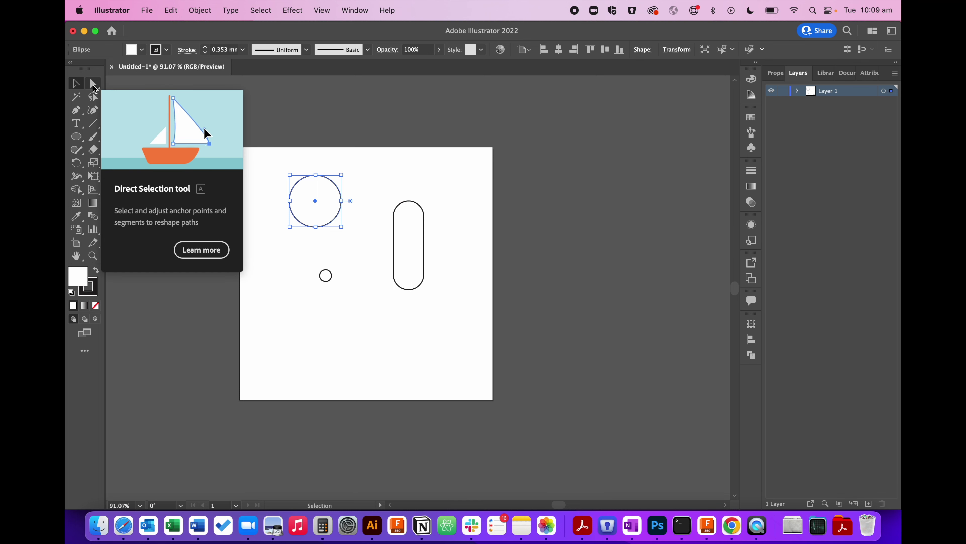
Step: Try to reshape the large circle by moving its top anchor point and a direction handle with Direct Selection
click(93, 84)
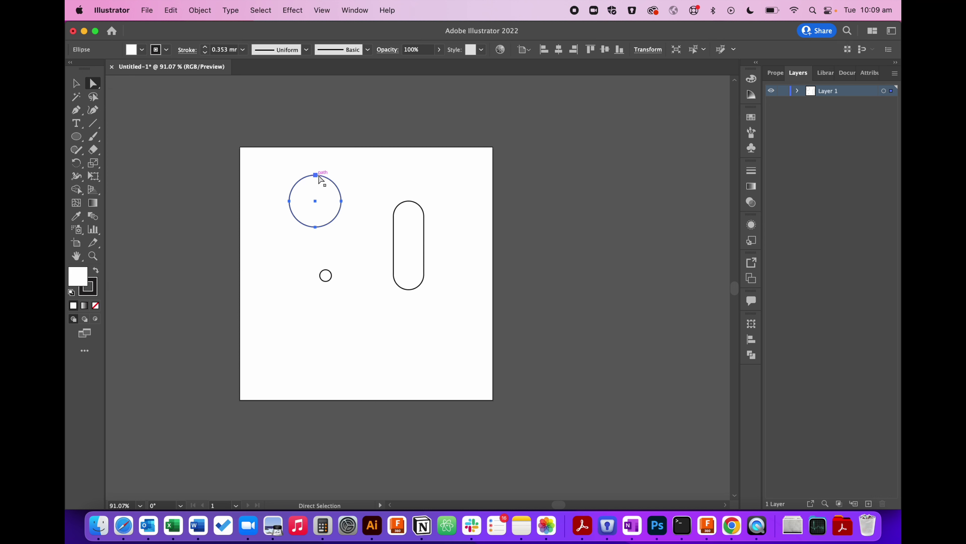
click(318, 176)
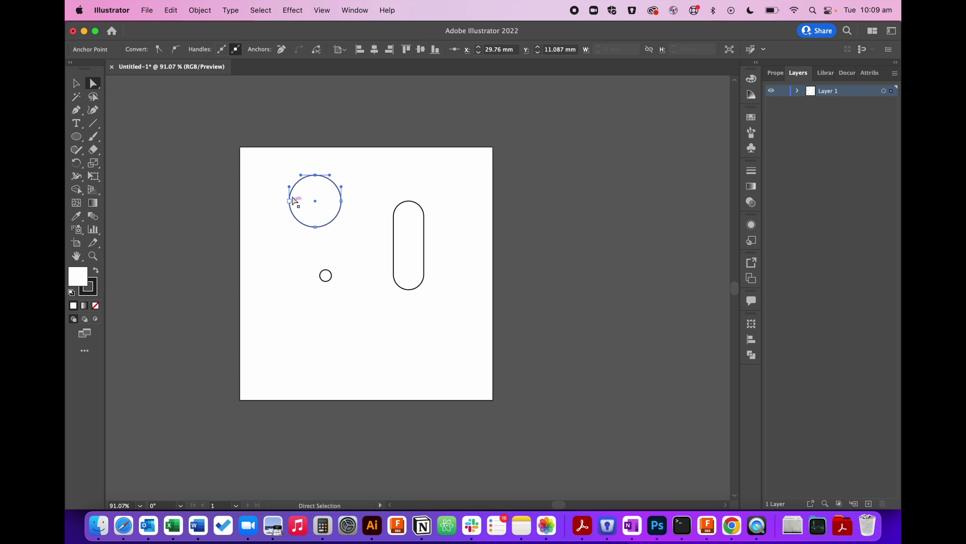
mouse_move(318, 178)
mouse_down()
mouse_move(339, 157)
mouse_move(360, 157)
mouse_move(321, 169)
mouse_up()
key(ctrl+z)
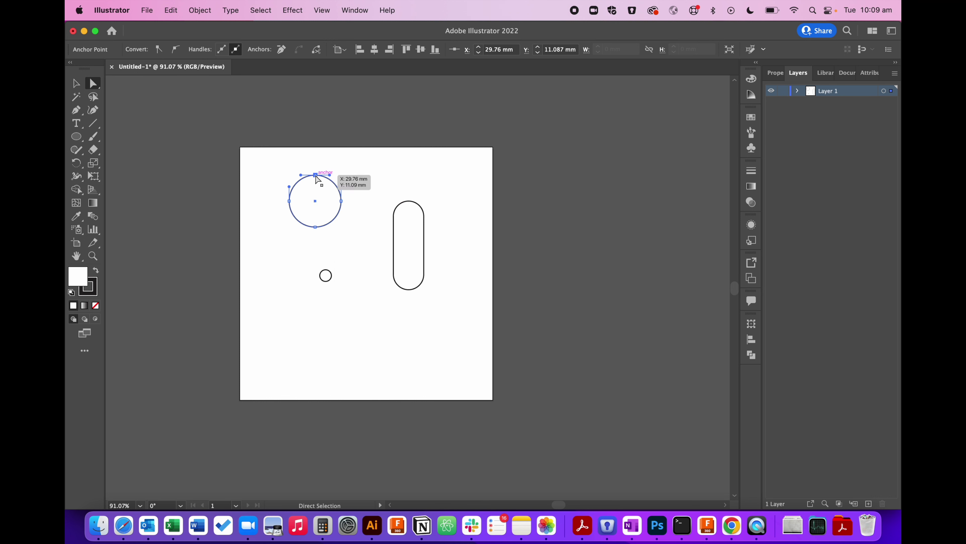
drag(318, 178, 335, 159)
mouse_move(345, 153)
mouse_down()
mouse_move(338, 136)
mouse_move(363, 176)
mouse_move(355, 150)
mouse_move(356, 162)
mouse_up()
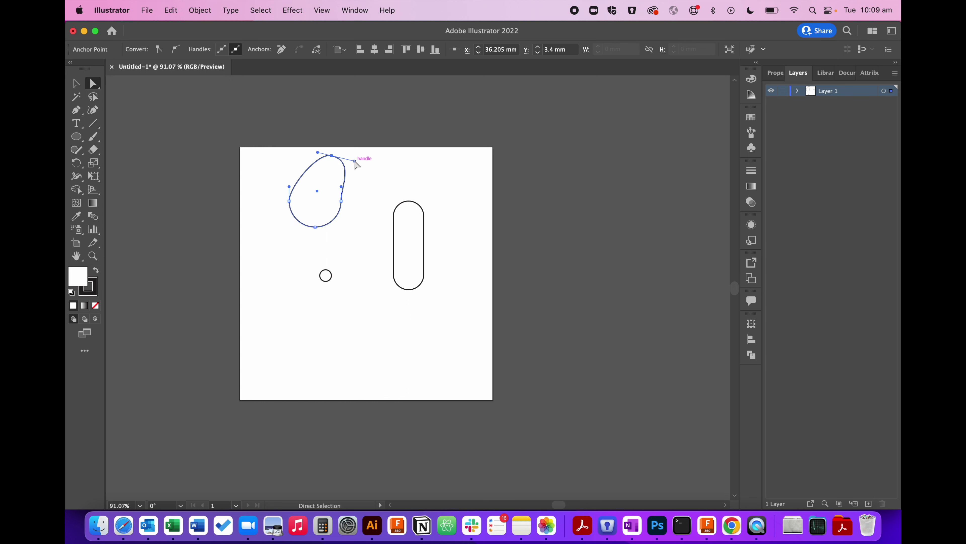
key(super+z)
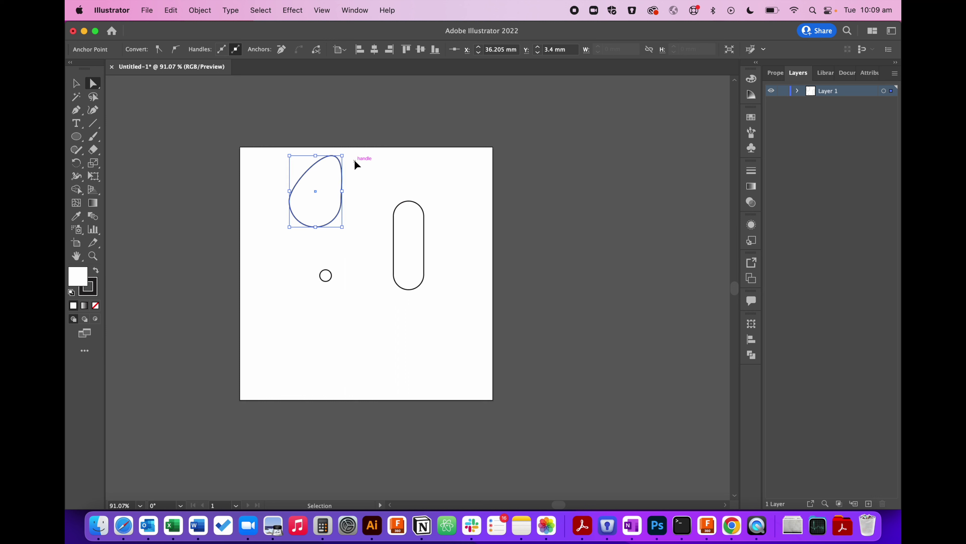
key(super+z)
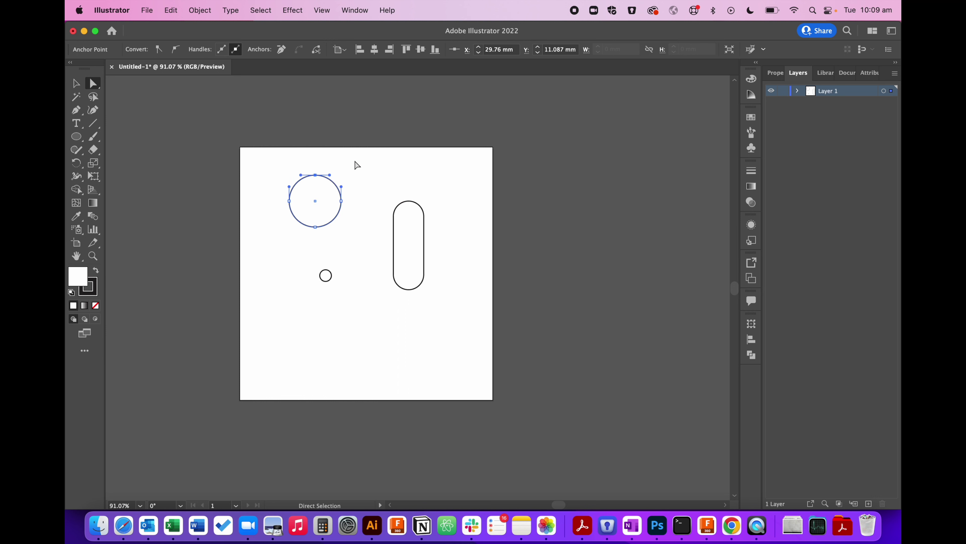
Step: Select the large circle, add the rounded rectangle to the selection, and deselect both
click(76, 86)
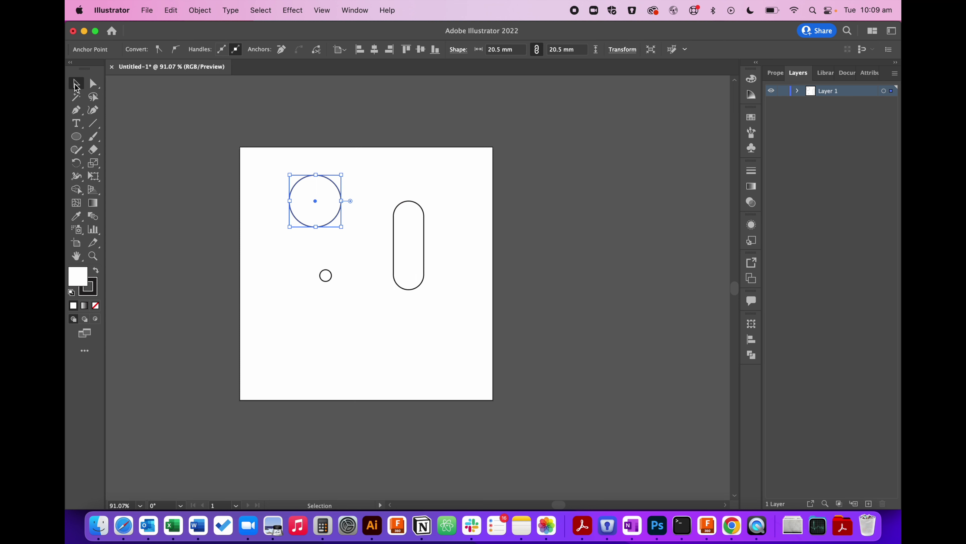
click(273, 167)
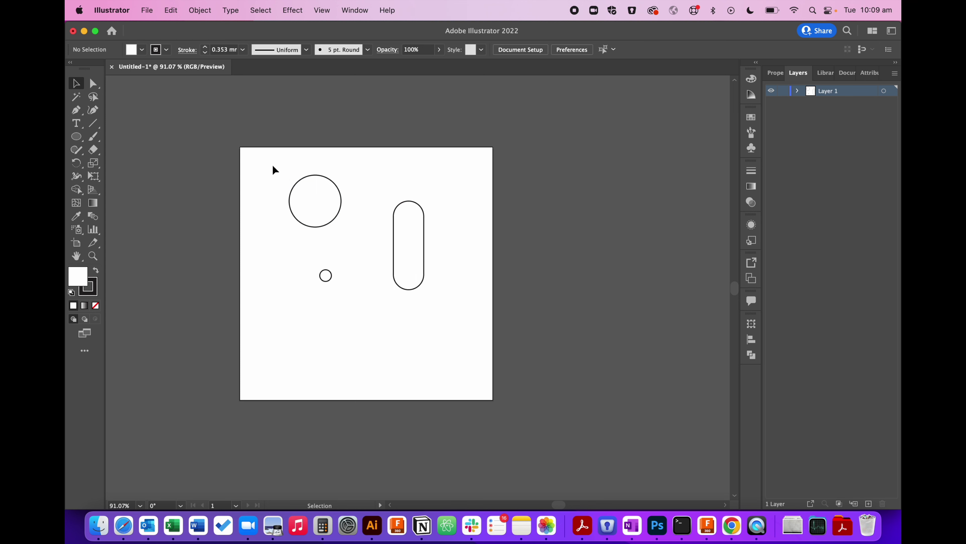
click(292, 184)
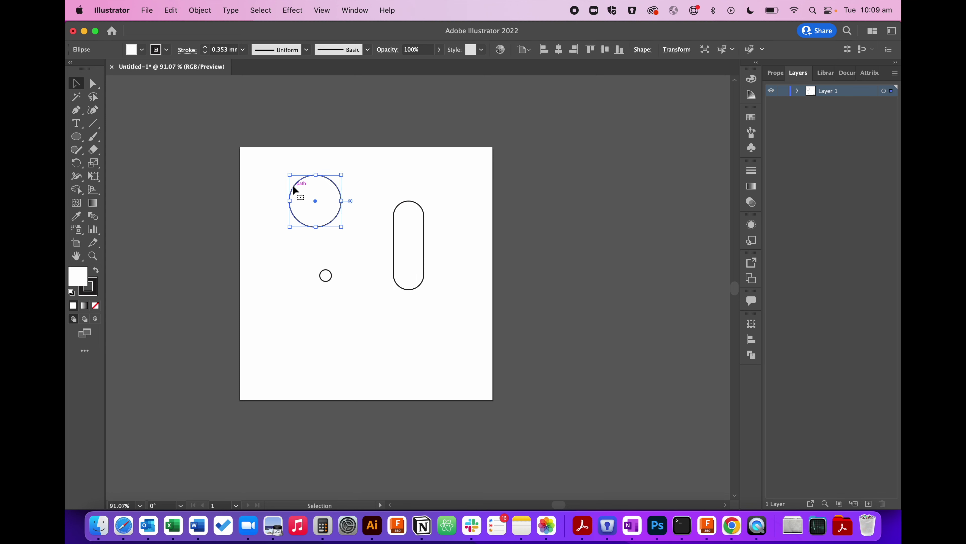
shift+click(394, 227)
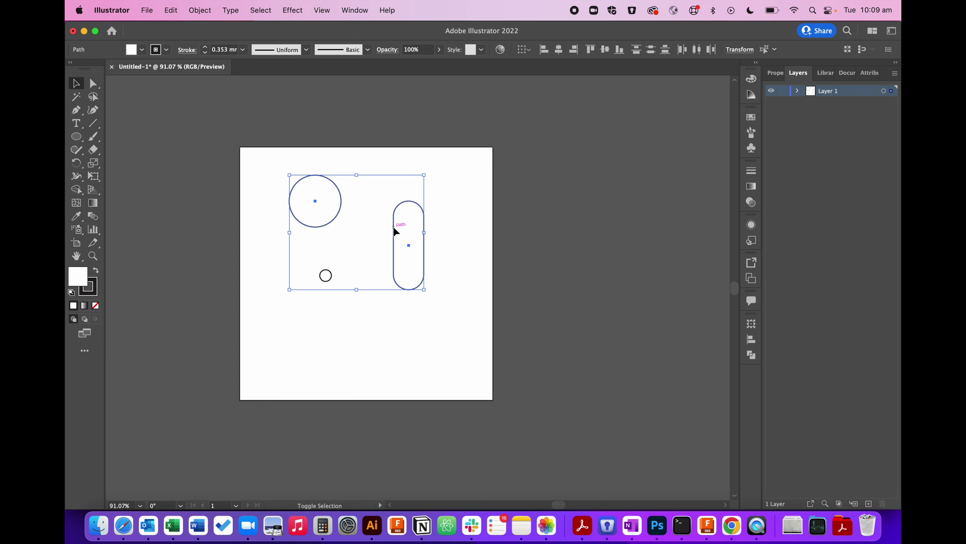
click(419, 325)
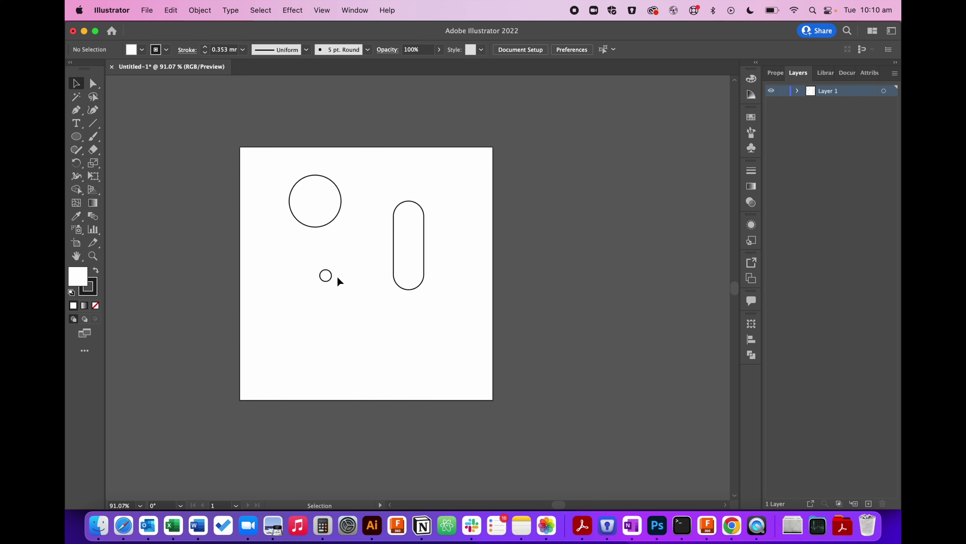
Step: Marquee-select the large circle with the rounded rectangle, deselect them, and marquee-select the small circle with the rounded rectangle
drag(262, 166, 406, 245)
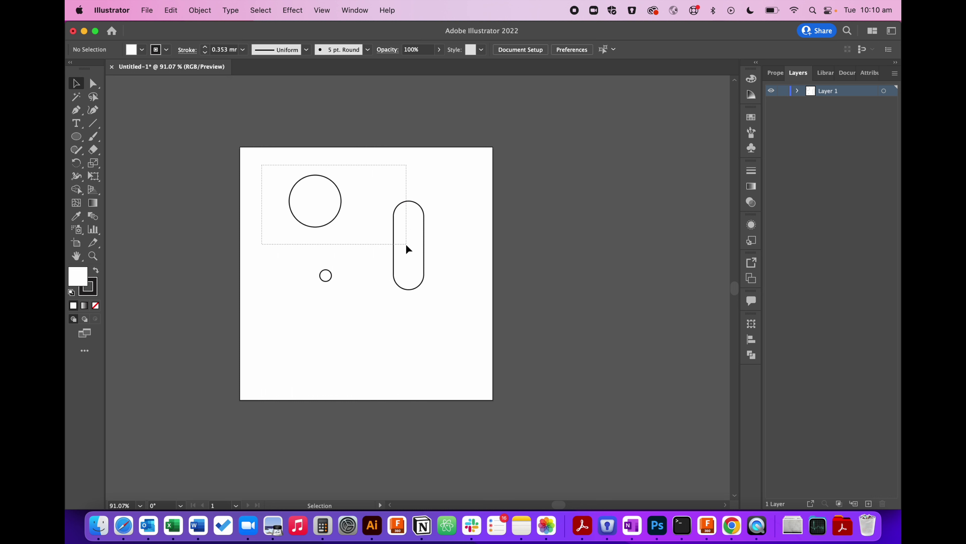
drag(407, 244, 406, 243)
click(468, 269)
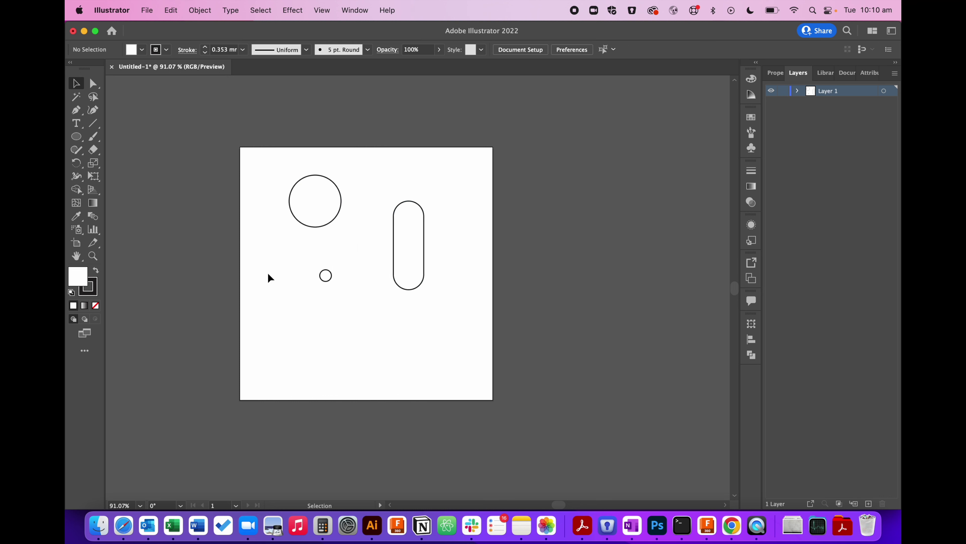
drag(281, 262, 407, 306)
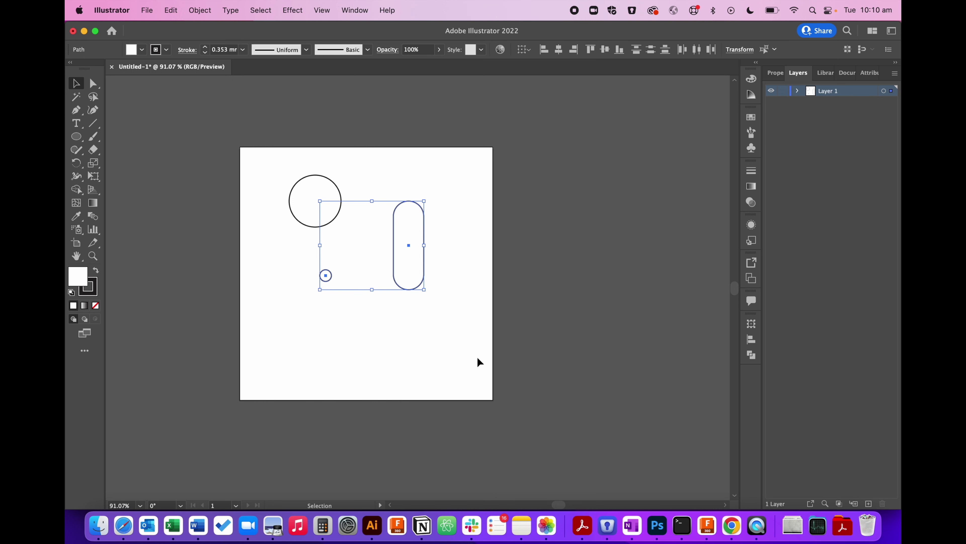
Step: Expand Layer 1, select the small circle and the rounded rectangle in turn from its object list, collapse the layer, and deselect
click(478, 358)
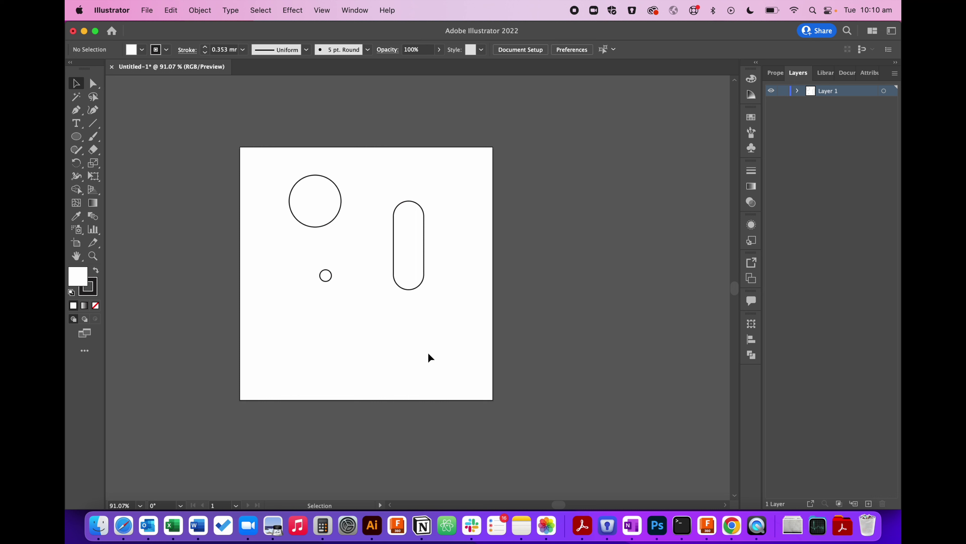
click(798, 91)
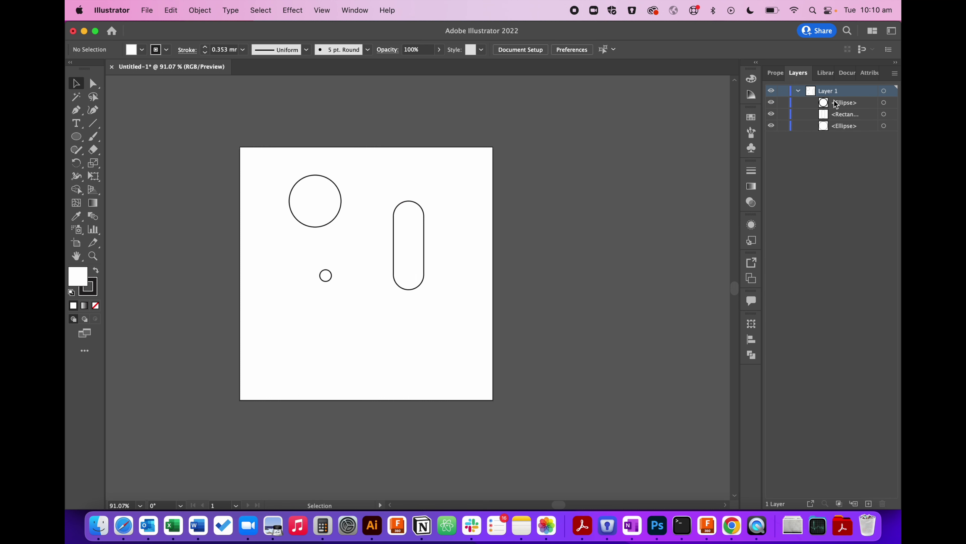
click(884, 103)
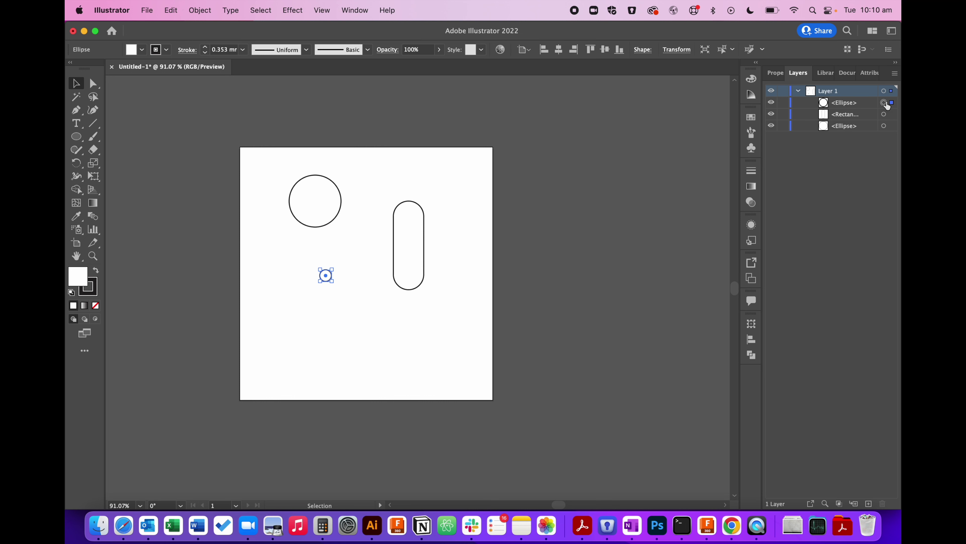
click(884, 115)
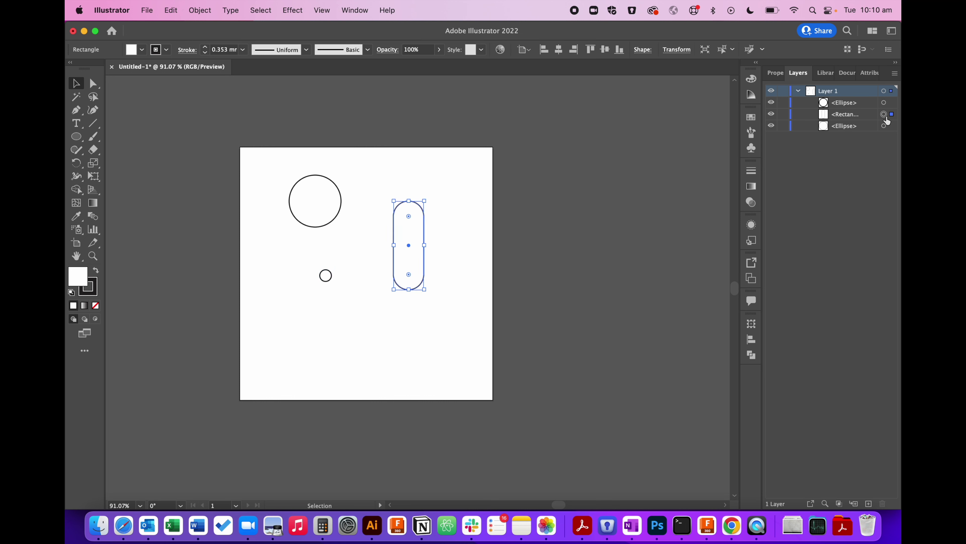
click(799, 92)
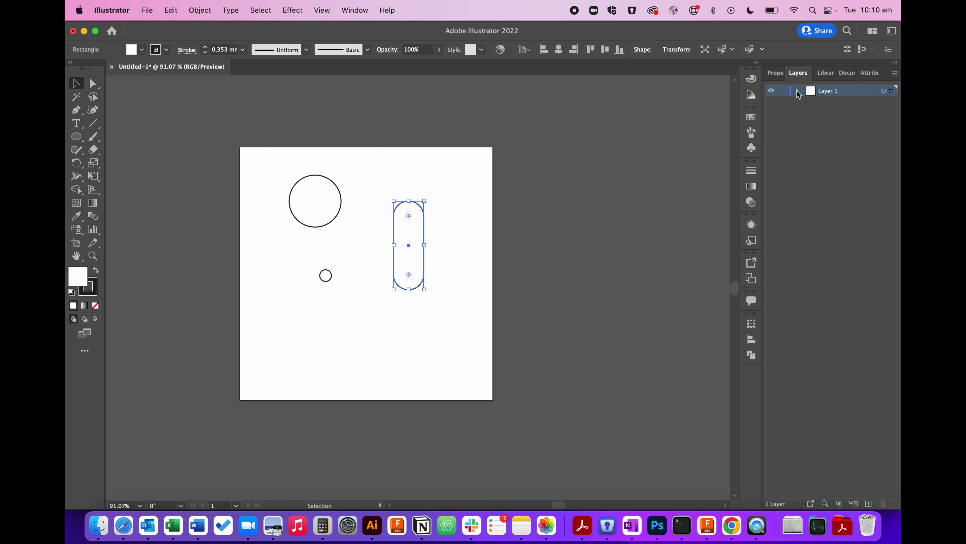
click(555, 229)
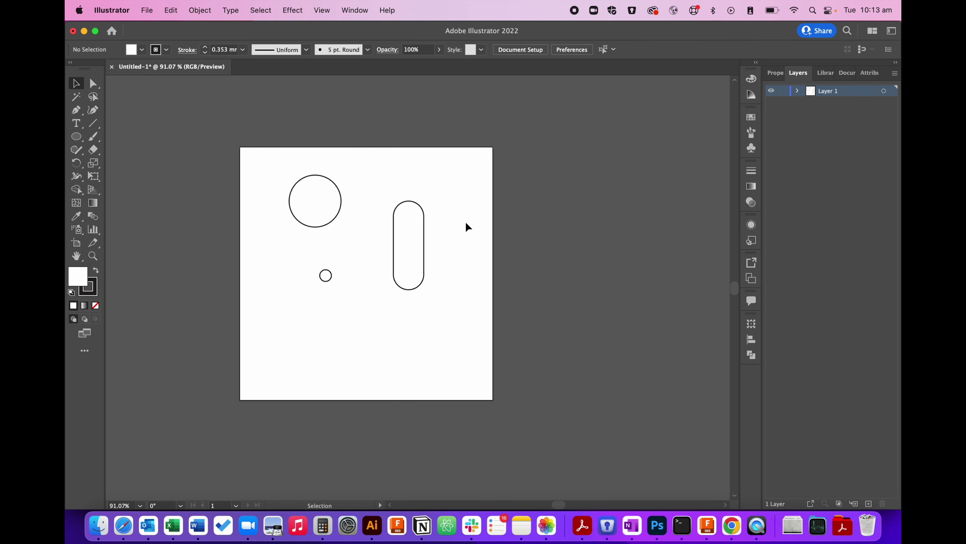
Step: Snap the rounded rectangle onto the large circle's vertical centre line and top edge, and move it clear beside the circle
drag(425, 248, 329, 217)
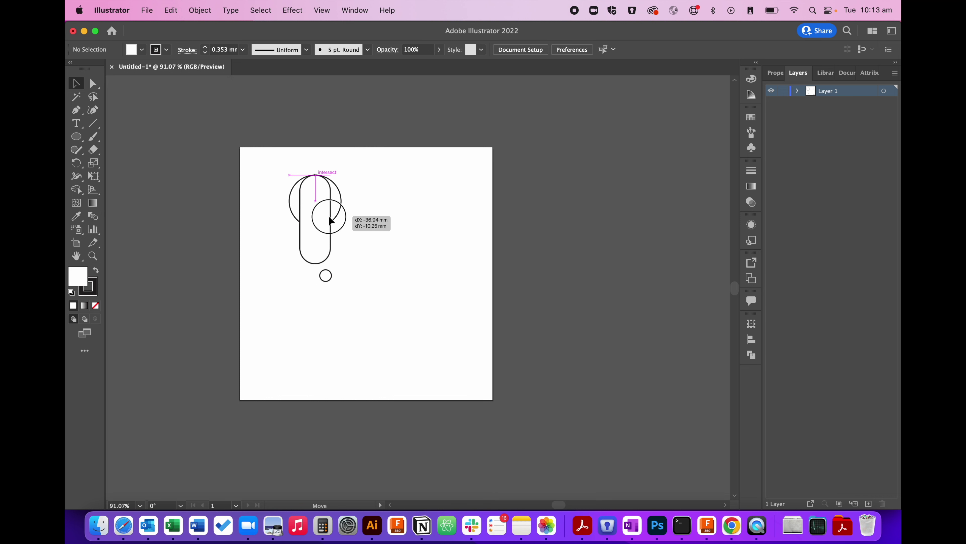
drag(329, 218, 330, 216)
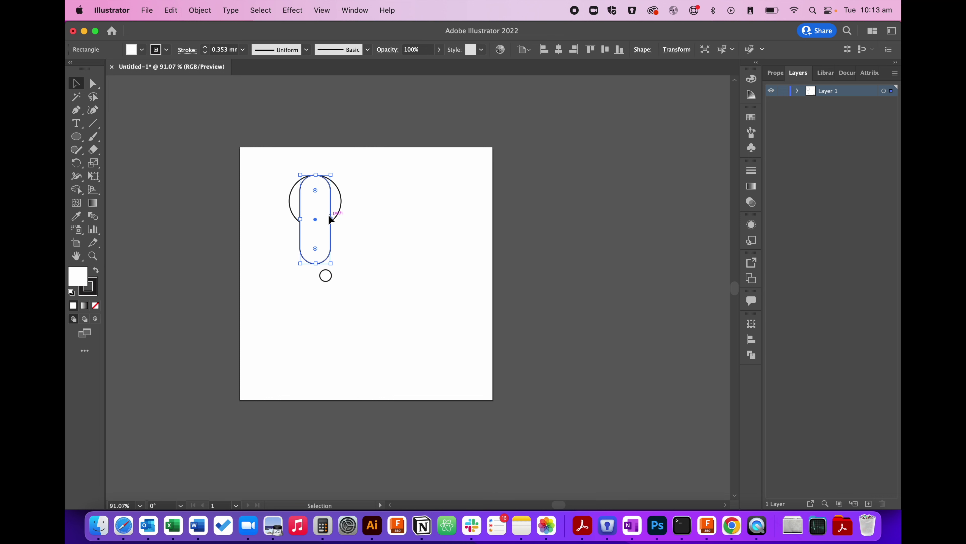
click(393, 266)
mouse_move(332, 238)
mouse_down()
mouse_move(361, 237)
mouse_move(383, 251)
mouse_move(332, 237)
mouse_up()
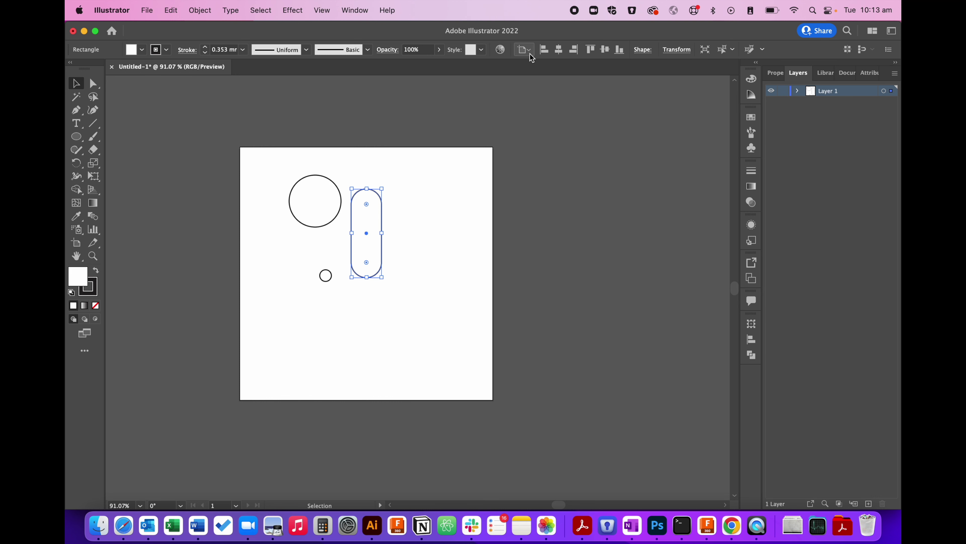
Step: Select the large circle with the rounded rectangle, try centring them horizontally relative to the selection, and undo that alignment
drag(276, 172, 405, 225)
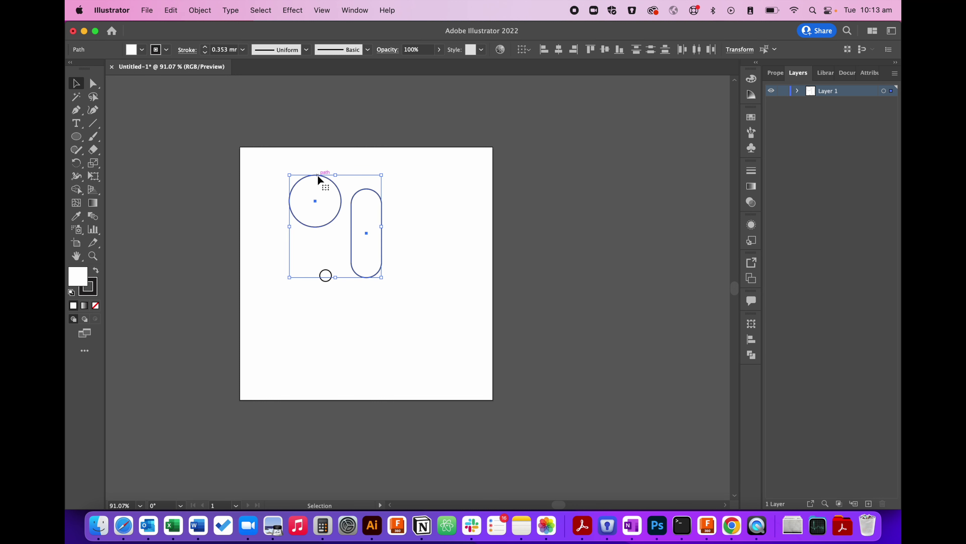
click(527, 50)
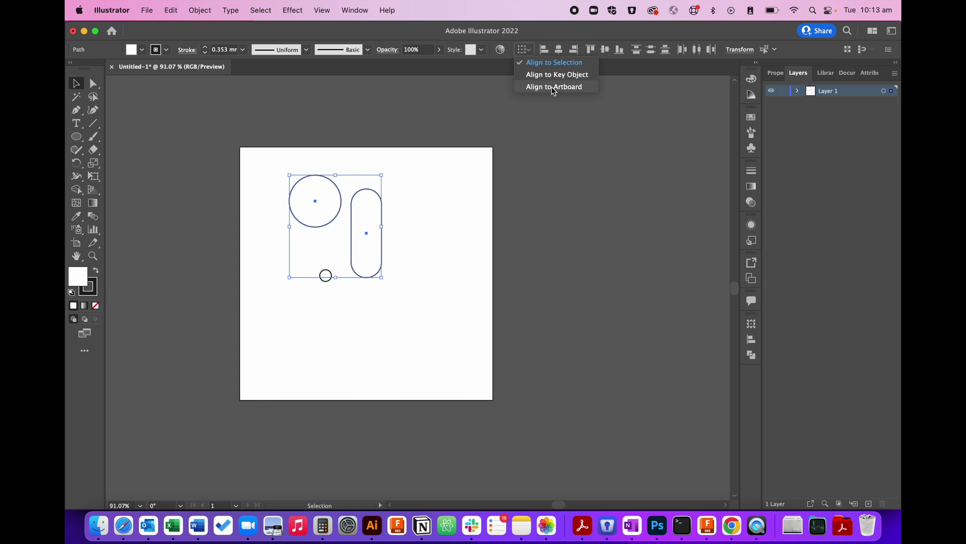
click(420, 166)
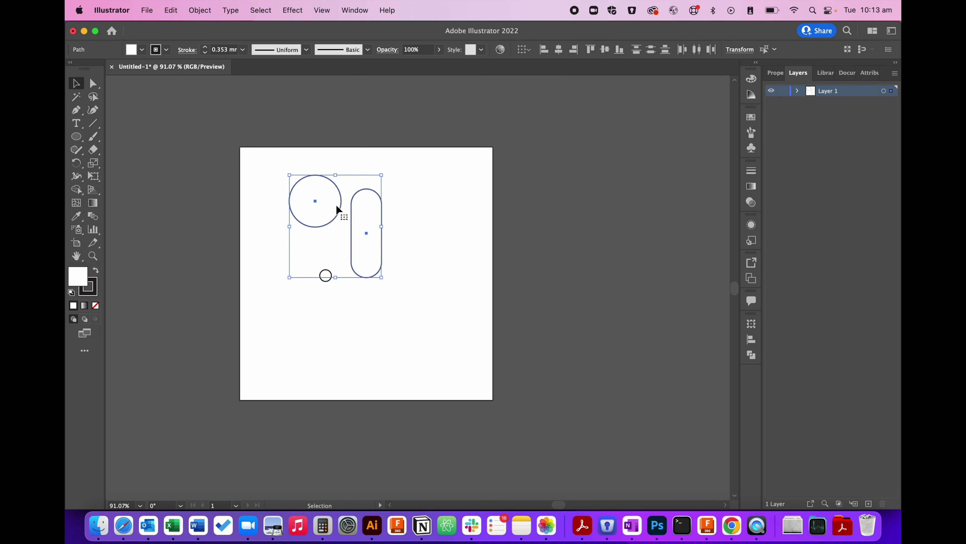
click(558, 54)
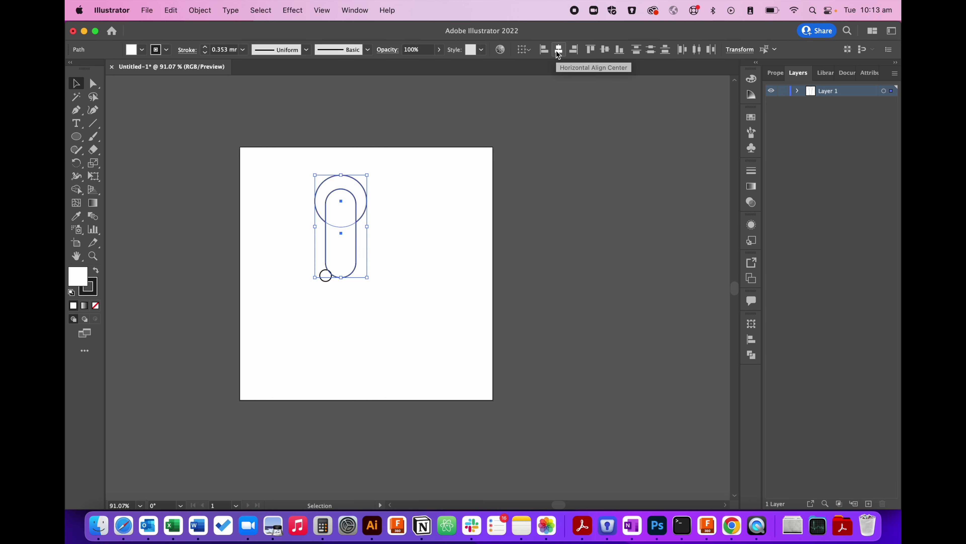
key(super+z)
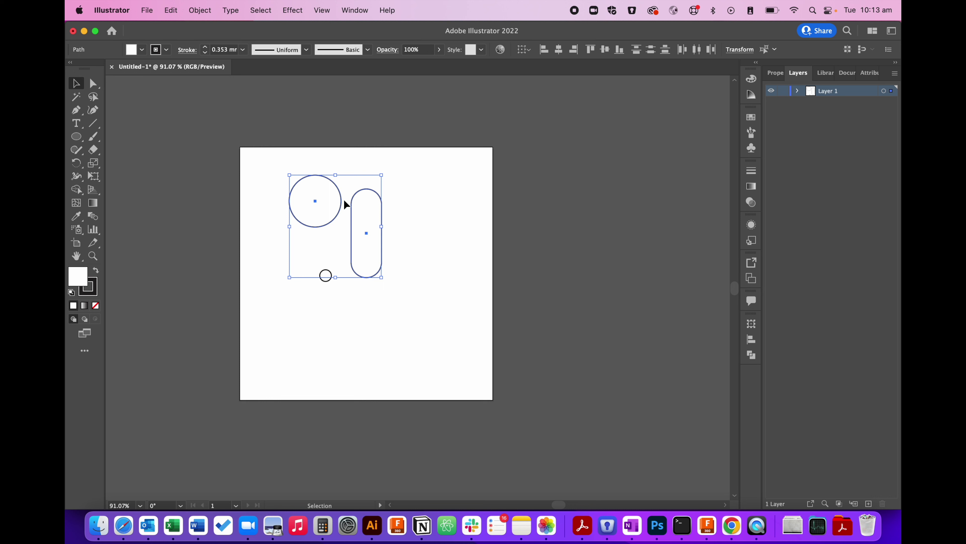
Step: Make the large circle the key object, align the rounded rectangle to its horizontal centre and top edge, and deselect
click(331, 181)
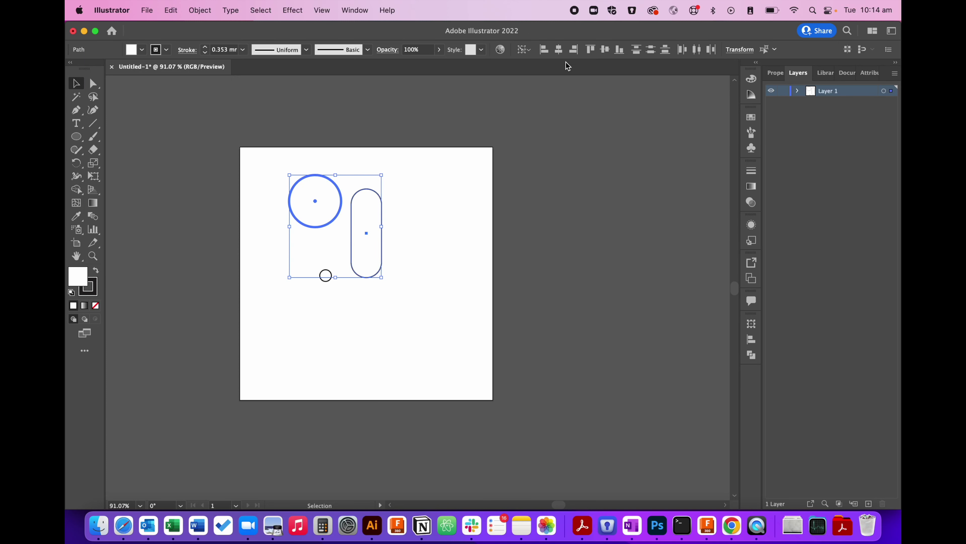
click(561, 52)
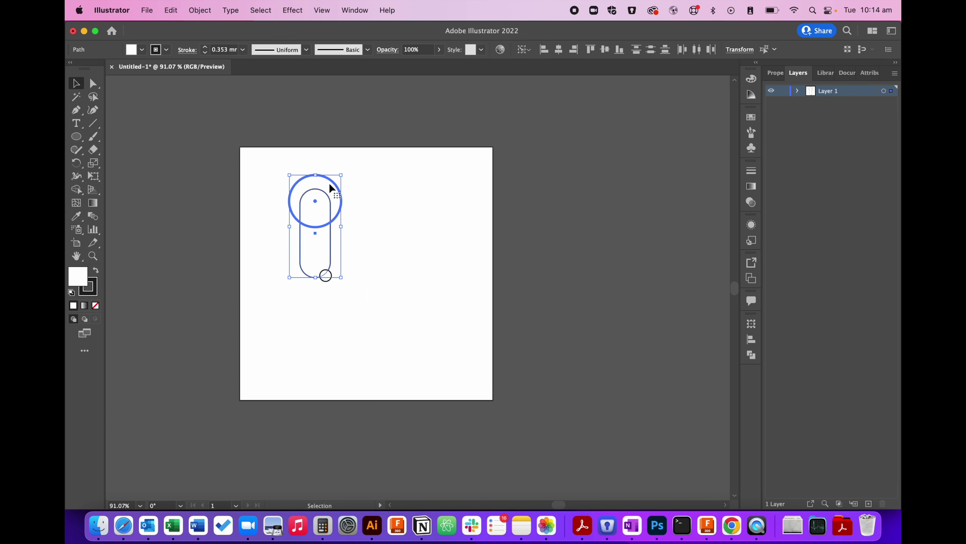
click(594, 50)
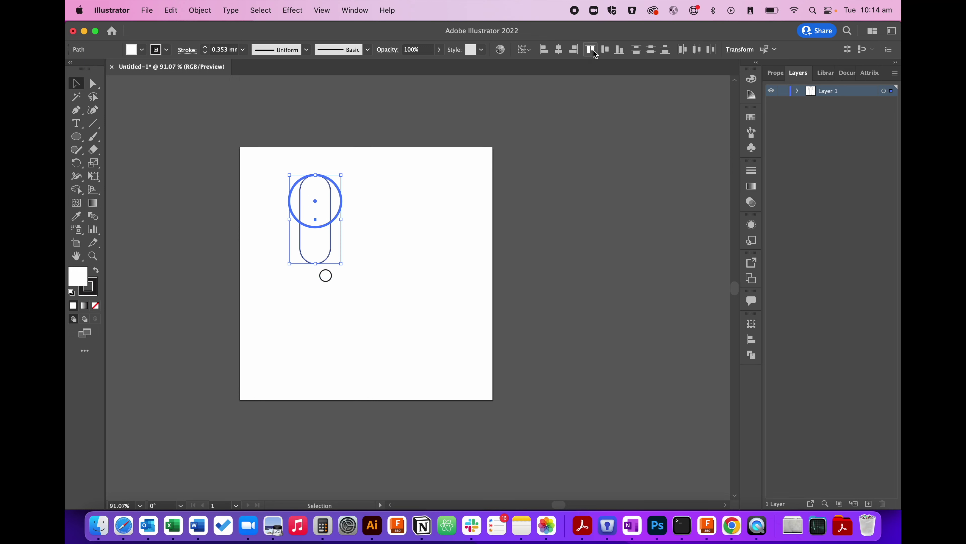
click(393, 222)
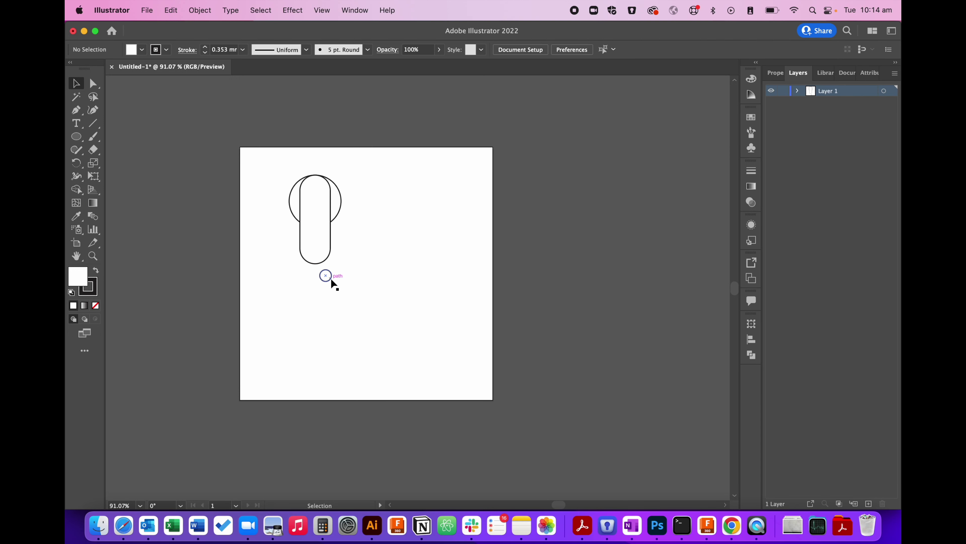
Step: Snap the small circle's centre to the rounded rectangle's bottom midpoint, and start a Move on it with a 0 mm horizontal offset
mouse_move(330, 277)
mouse_down()
mouse_move(320, 240)
mouse_move(320, 265)
mouse_up()
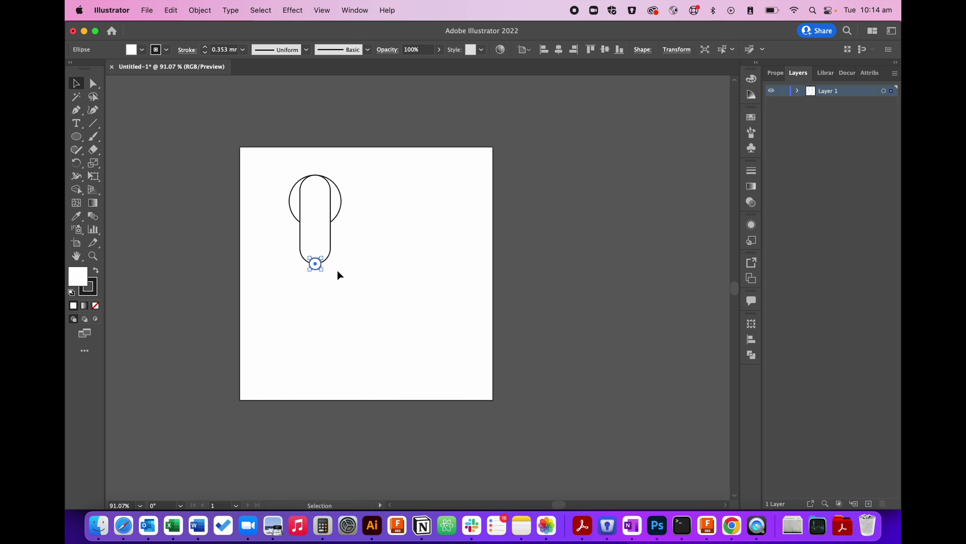
right_click(319, 269)
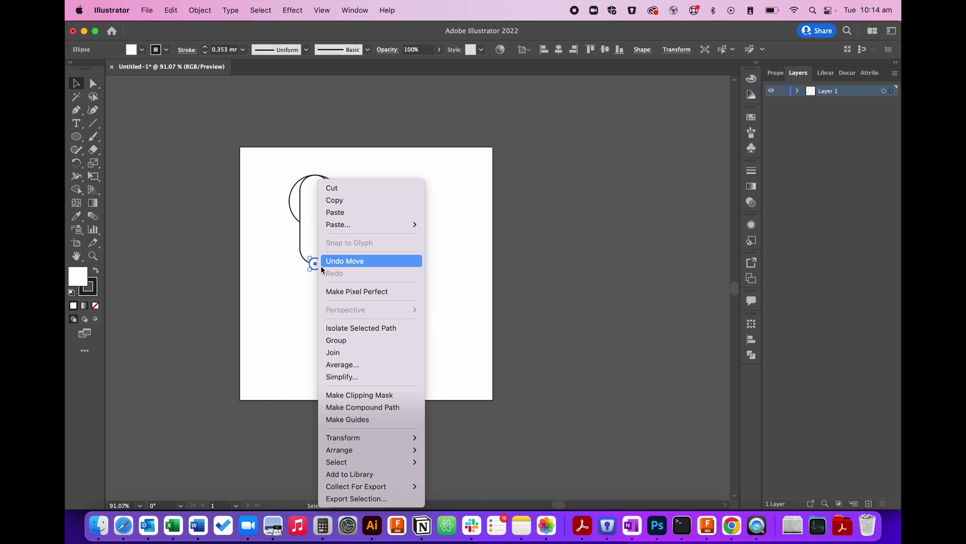
mouse_move(367, 439)
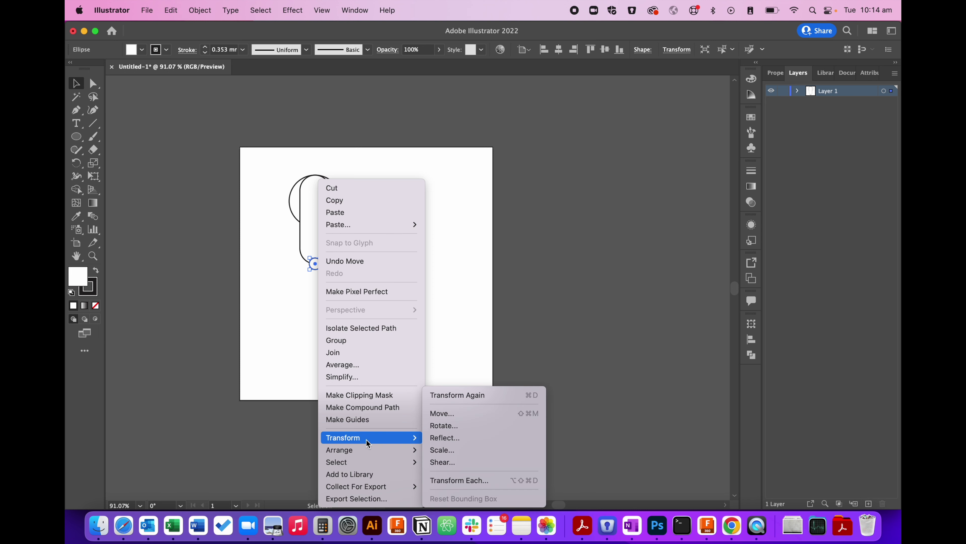
click(448, 415)
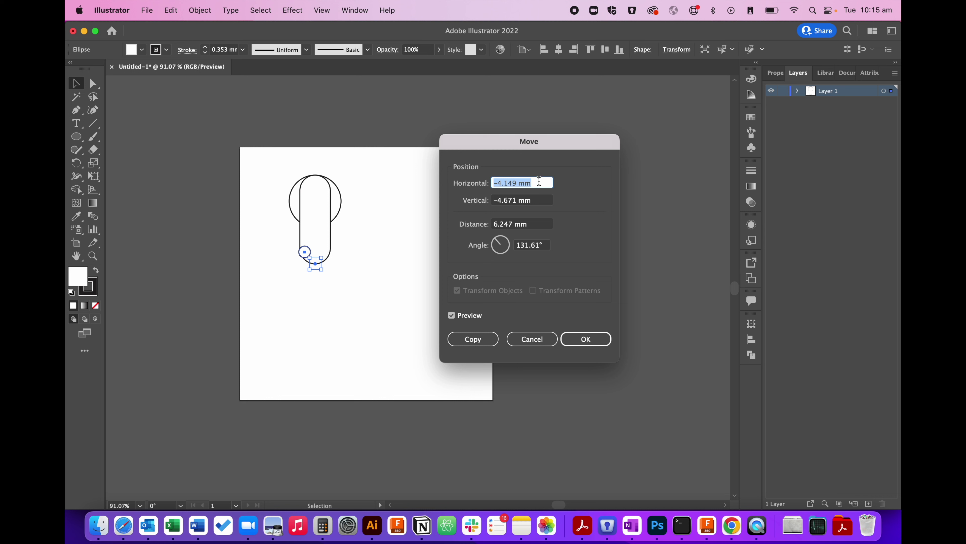
click(518, 184)
drag(518, 183, 480, 183)
text(0)
Step: Set the small circle's vertical move offset to -6 mm, apply the move, and deselect
click(509, 200)
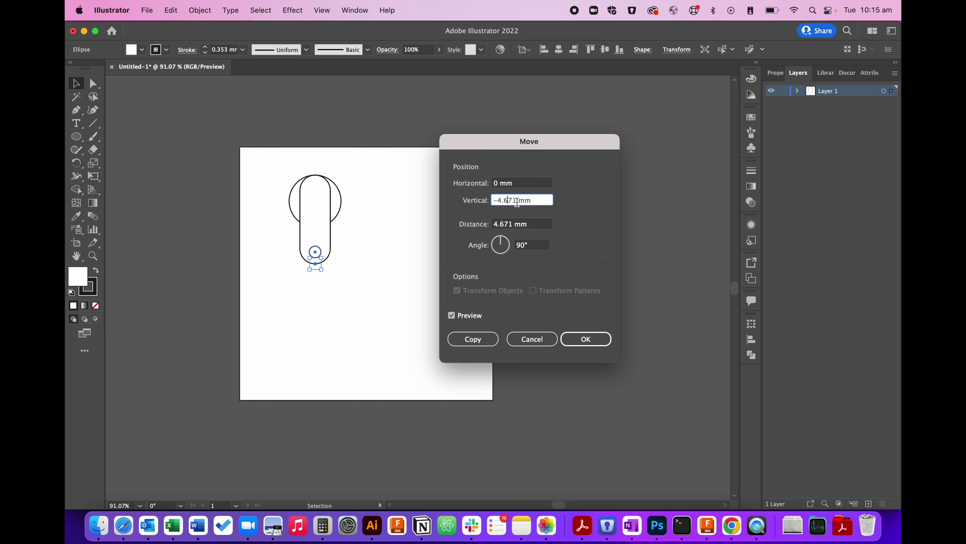
drag(517, 201, 485, 201)
text(6)
click(519, 185)
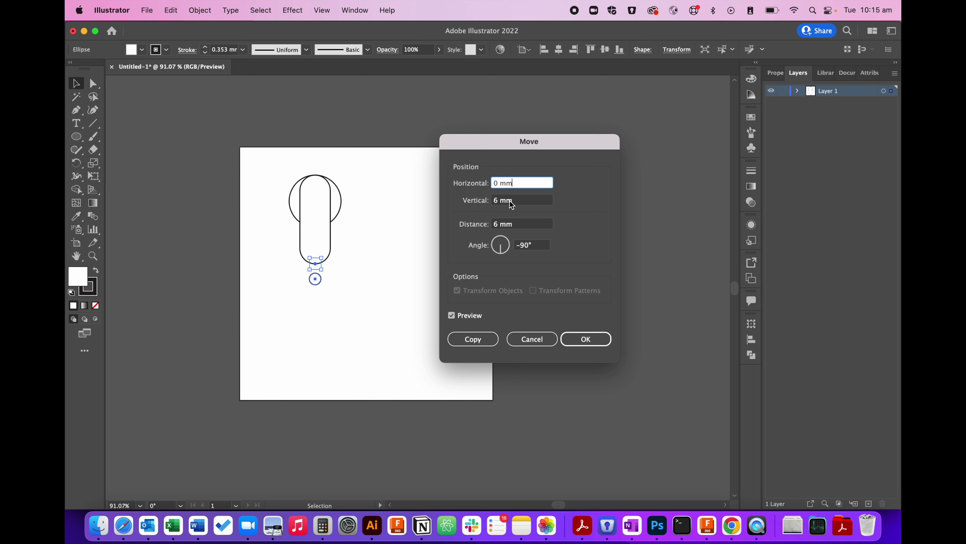
click(494, 201)
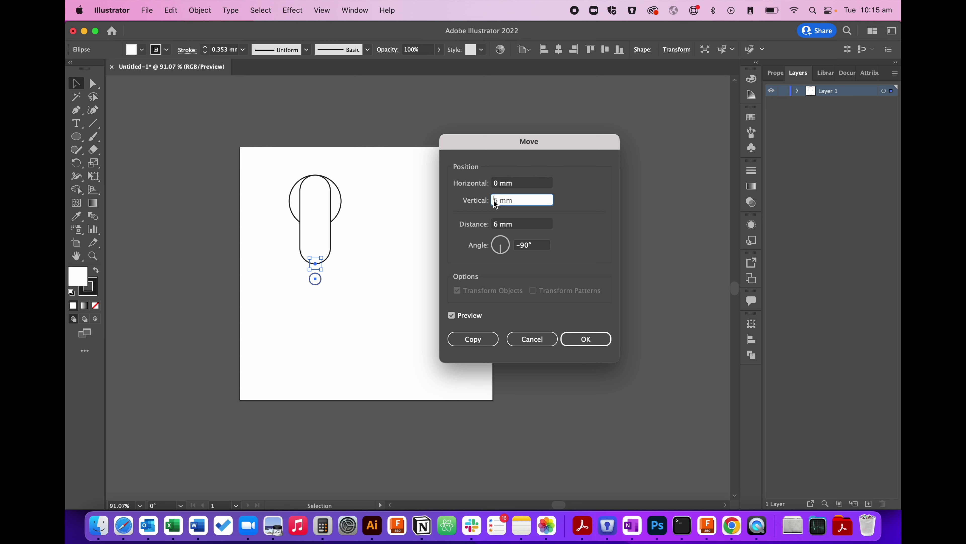
text(-)
click(521, 224)
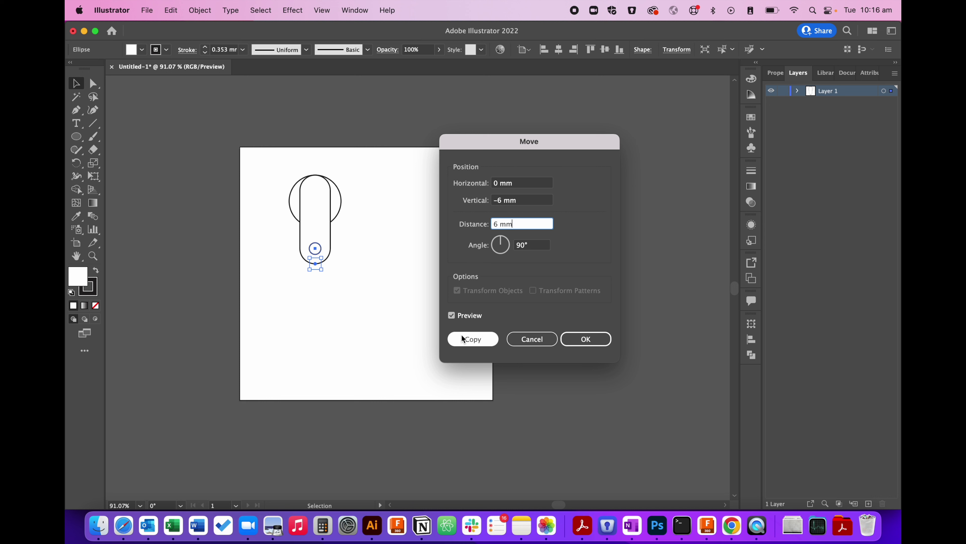
click(586, 337)
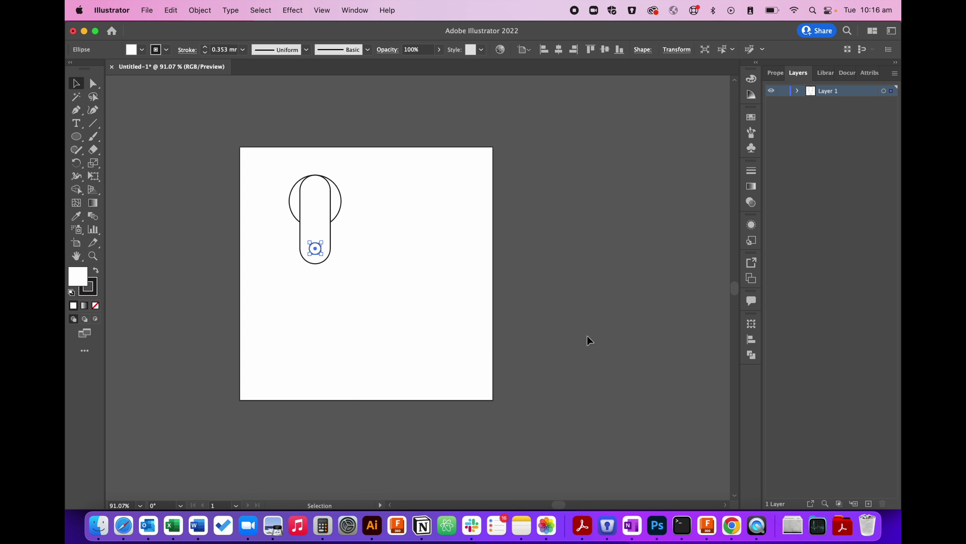
click(411, 271)
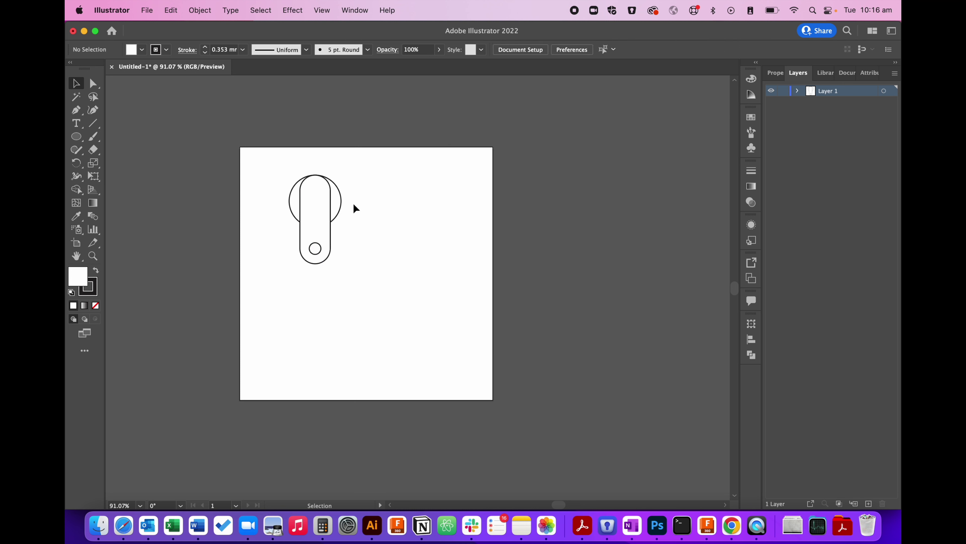
Step: Try selecting the large circle for cutting with the Scissors tool, return to the Selection tool, and deselect
drag(280, 161, 349, 228)
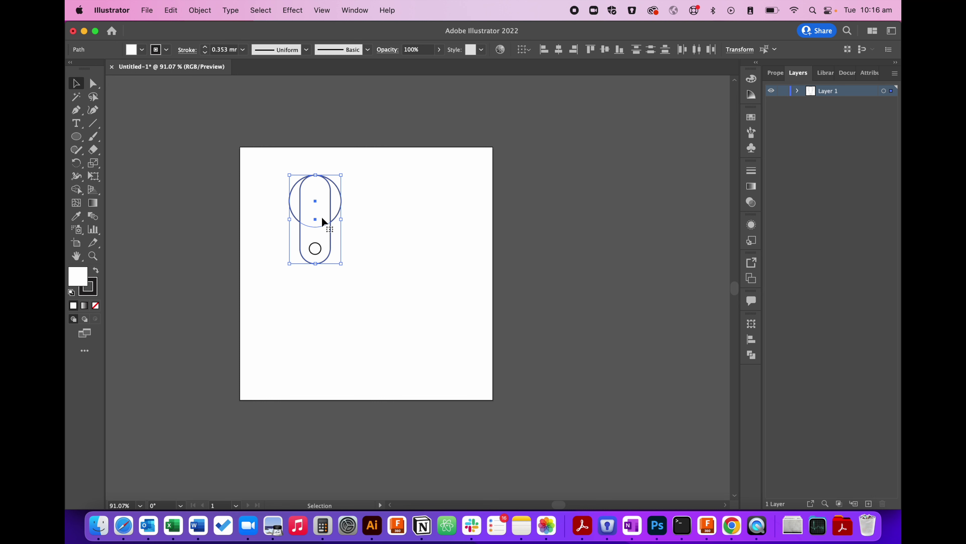
click(241, 185)
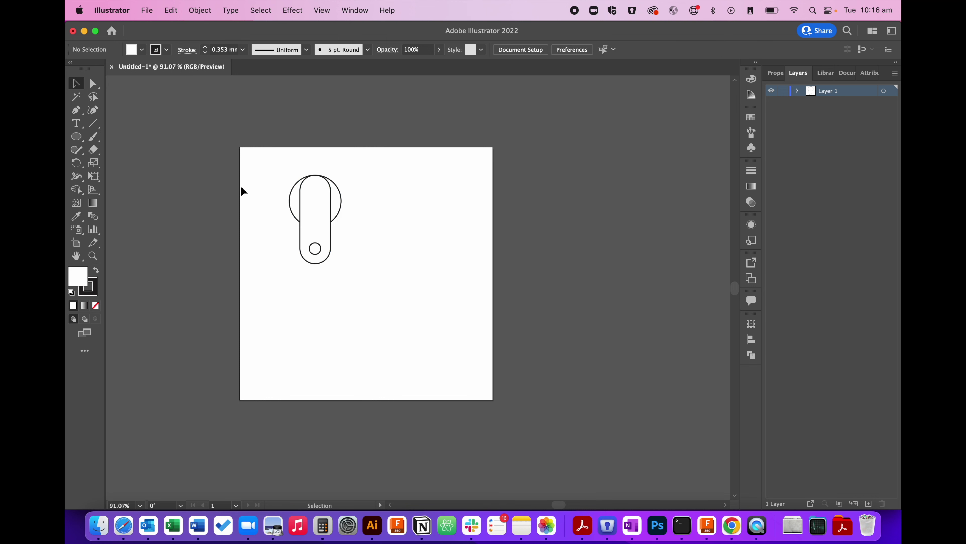
click(289, 206)
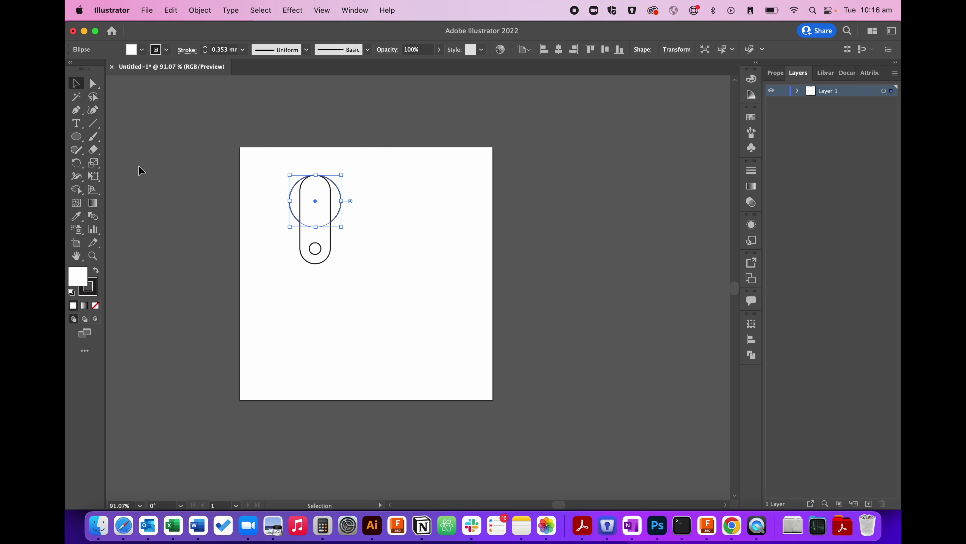
click(94, 152)
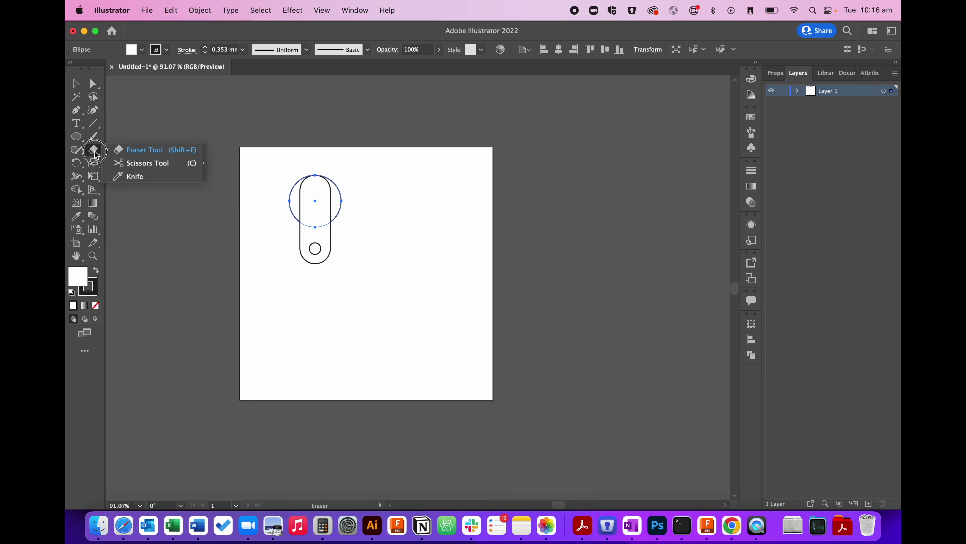
mouse_move(94, 155)
mouse_down()
mouse_move(125, 155)
mouse_move(126, 164)
mouse_up()
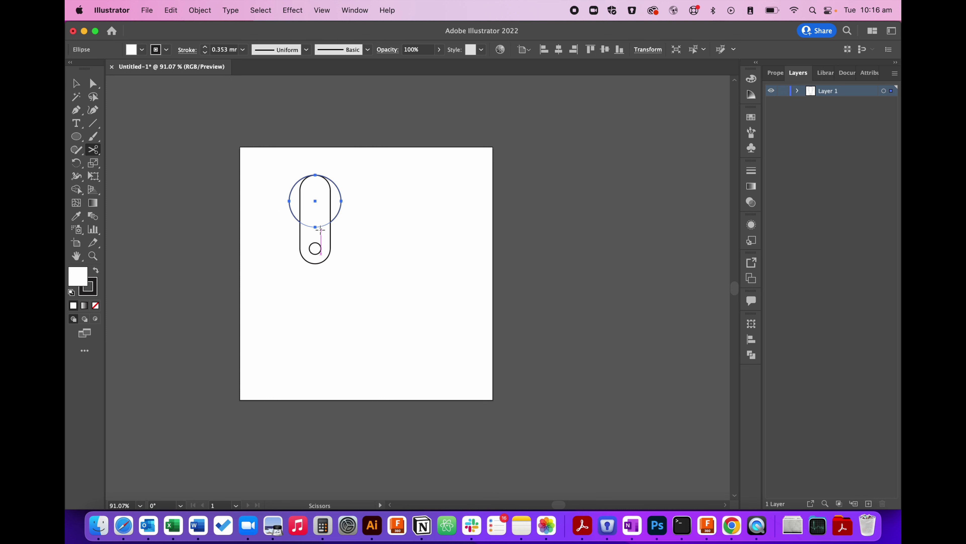
click(81, 88)
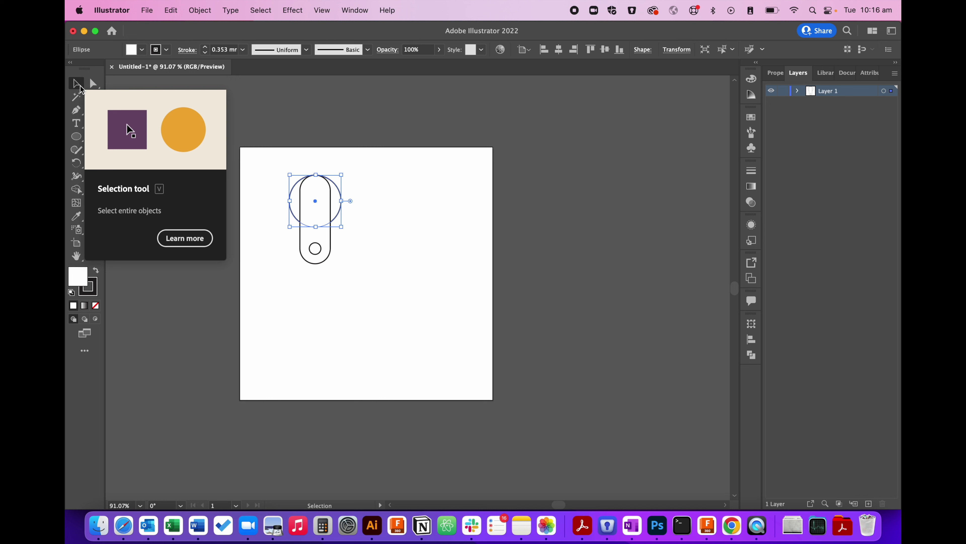
click(270, 161)
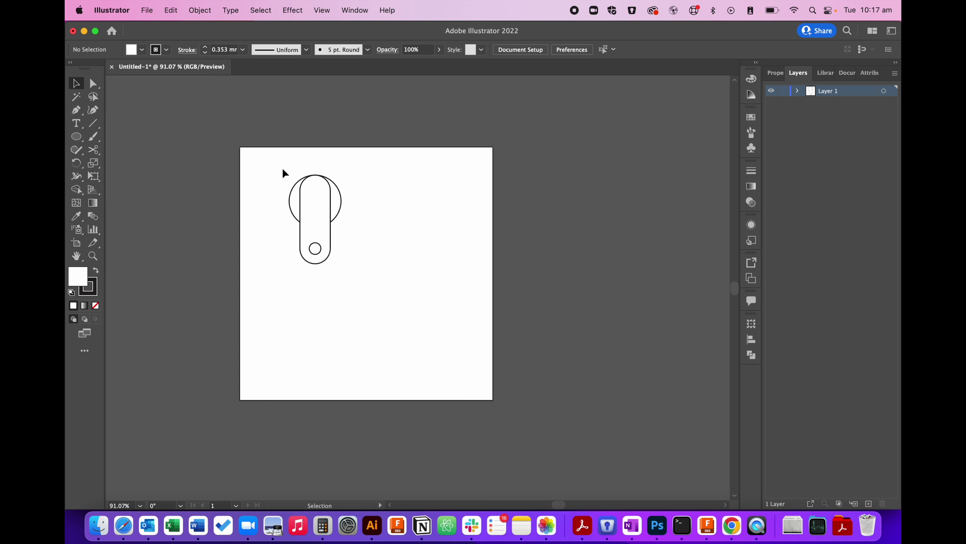
Step: Unite the large circle and the rounded rectangle into one outline with Pathfinder, and deselect
drag(276, 167, 357, 227)
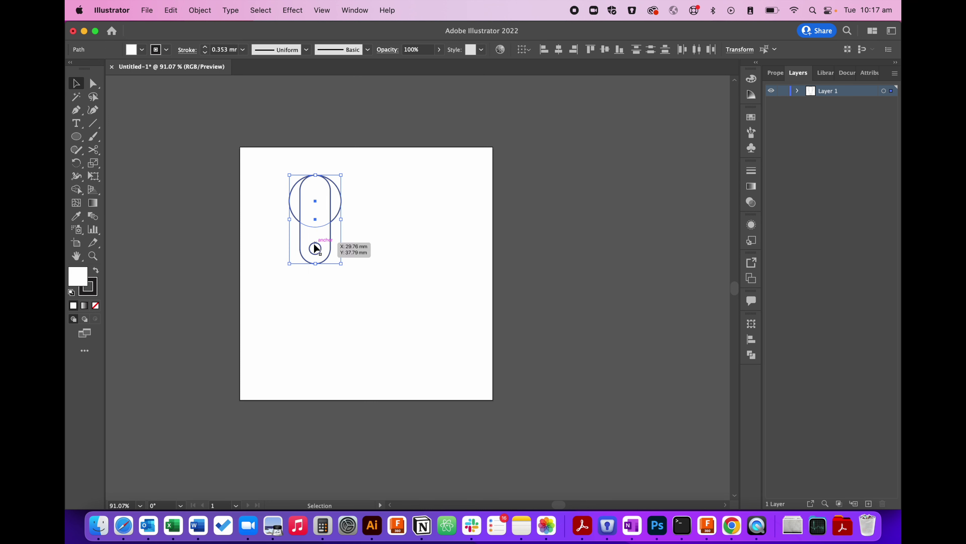
click(352, 11)
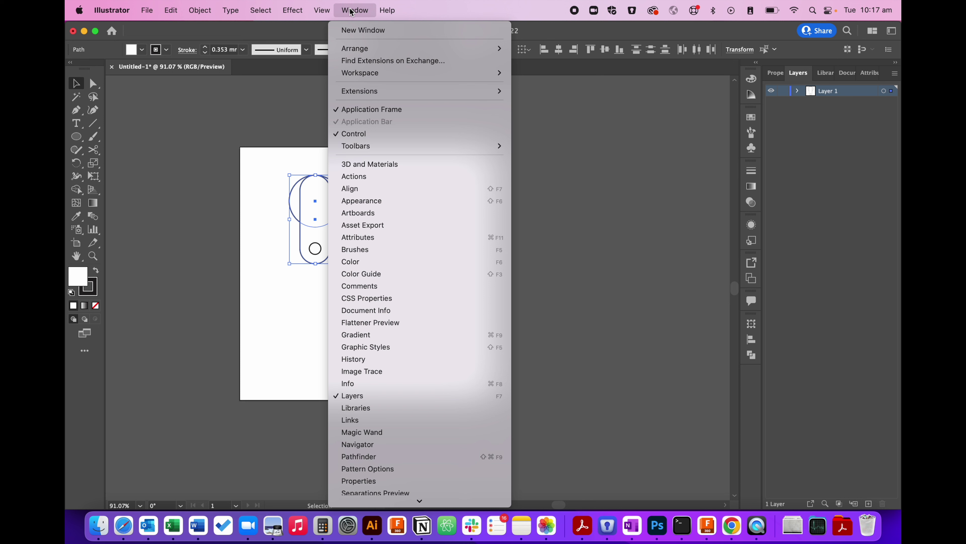
click(360, 458)
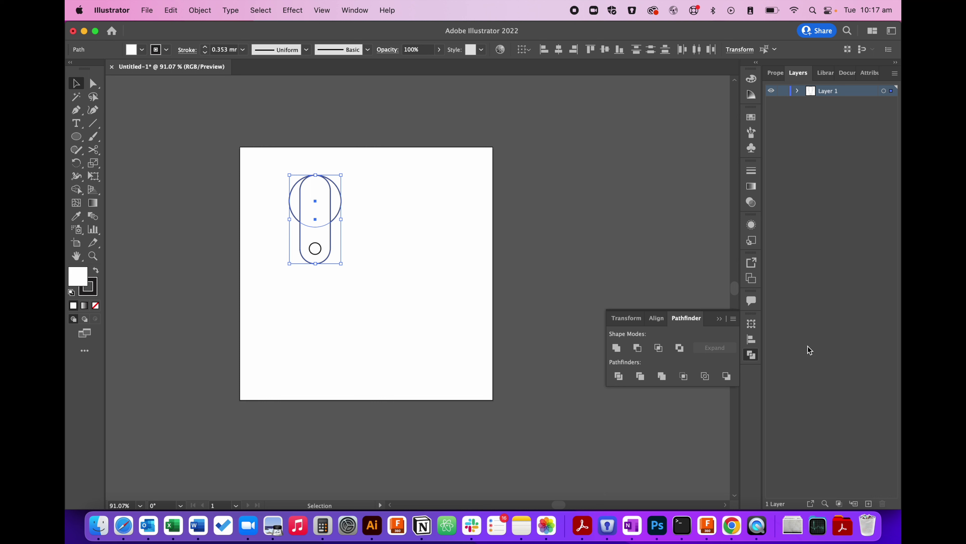
drag(711, 317, 757, 324)
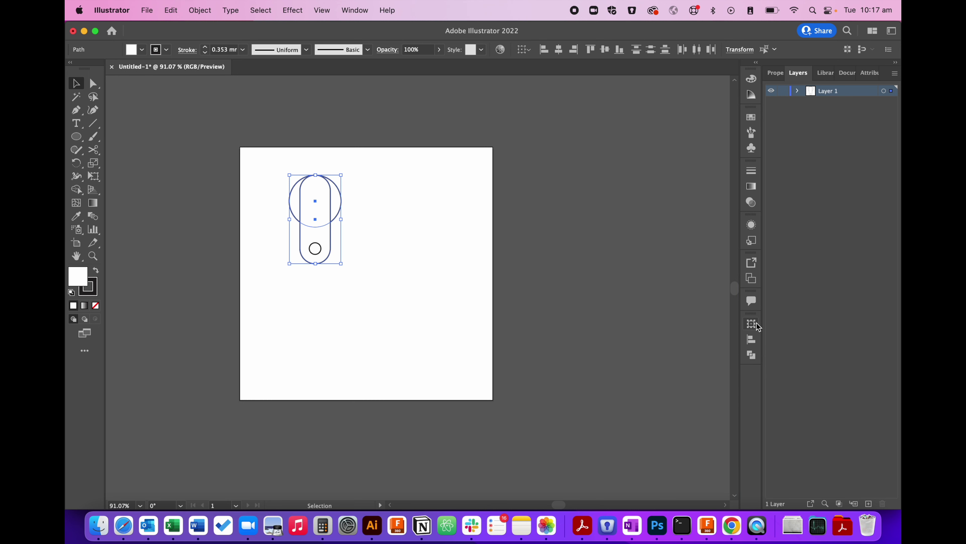
click(751, 356)
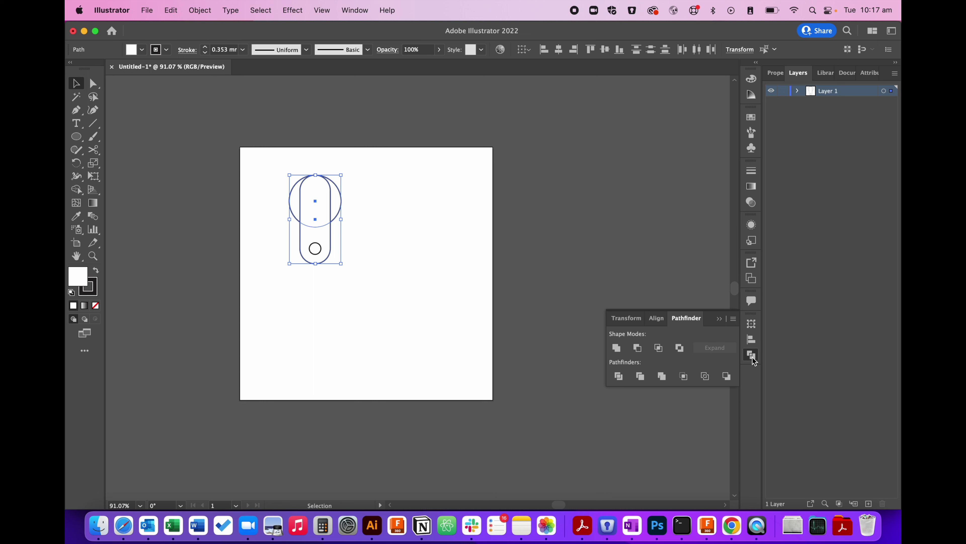
click(616, 347)
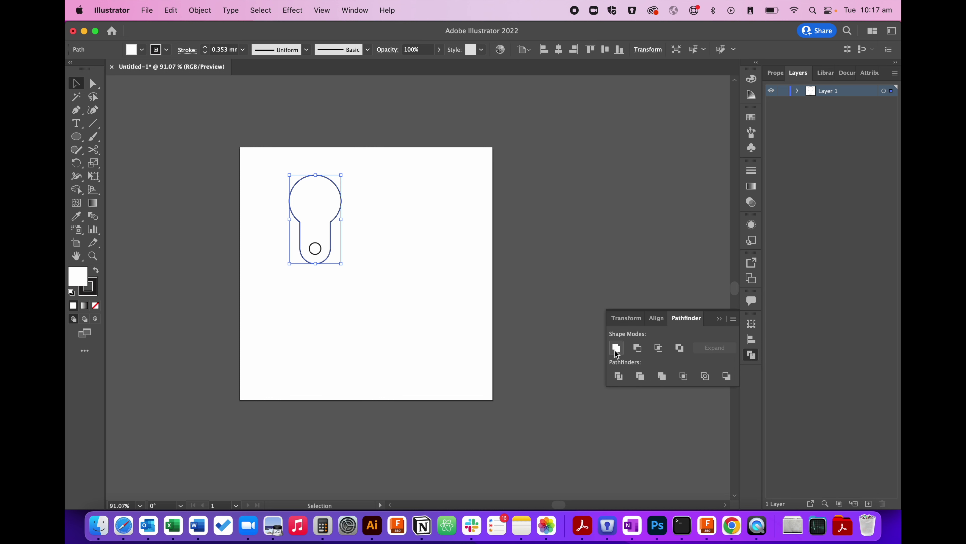
click(364, 236)
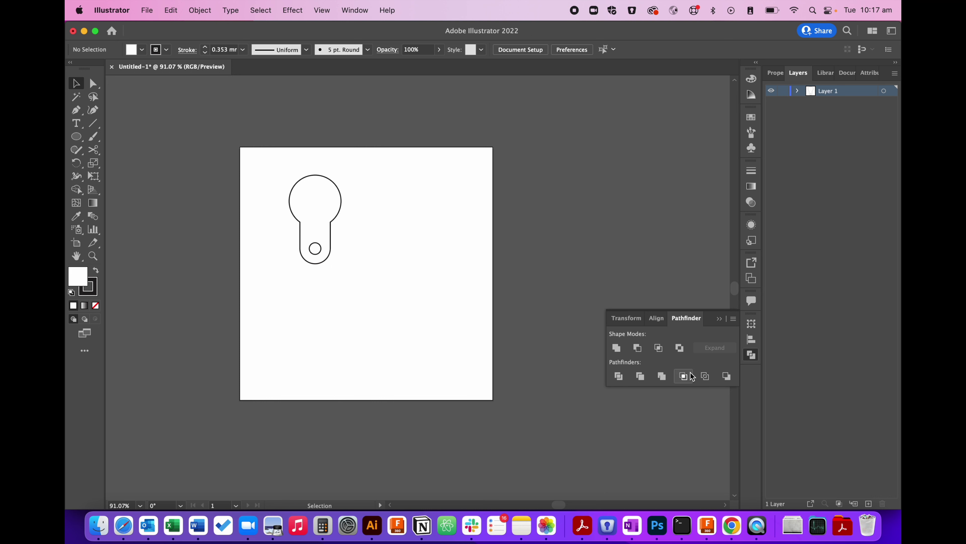
click(753, 354)
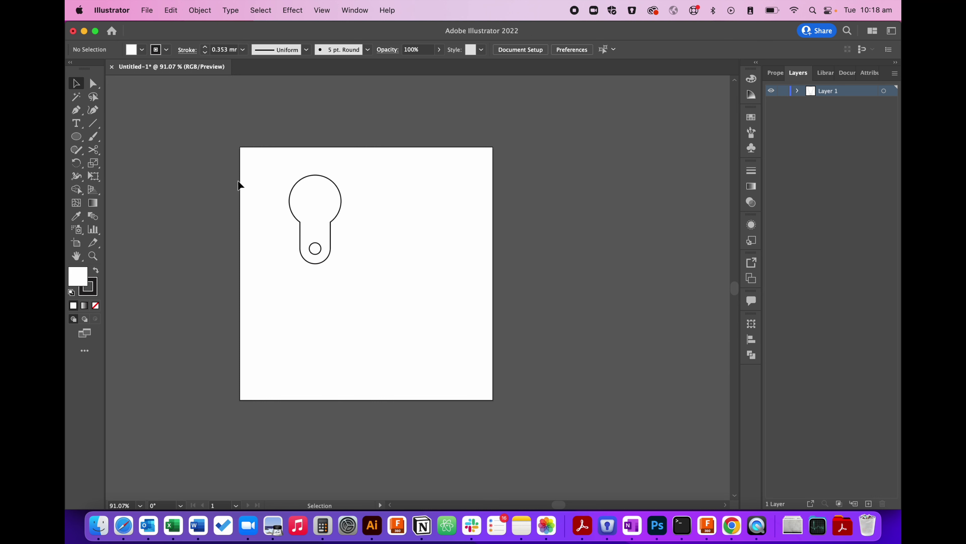
Step: Add the point text "rbh" on the empty artboard area beside the keyhole-like shape
click(76, 127)
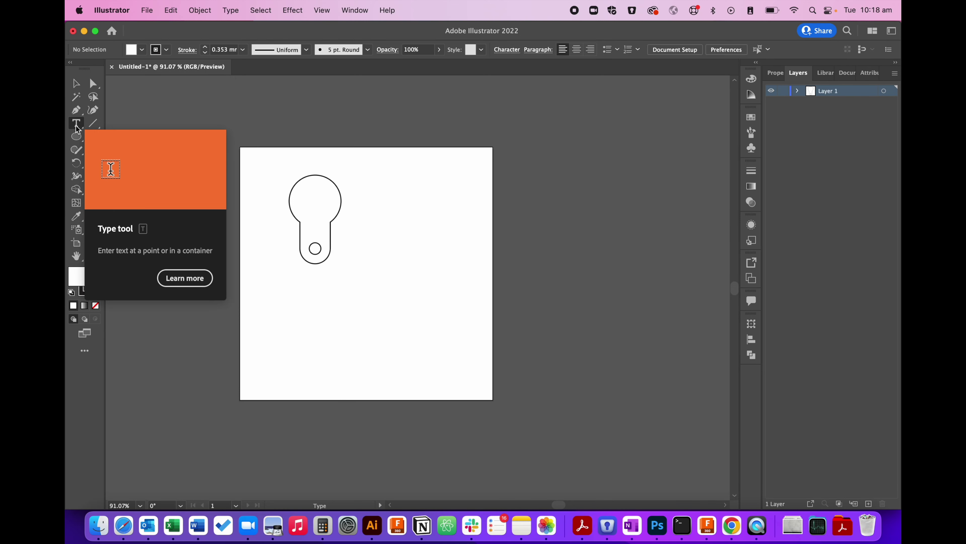
click(386, 212)
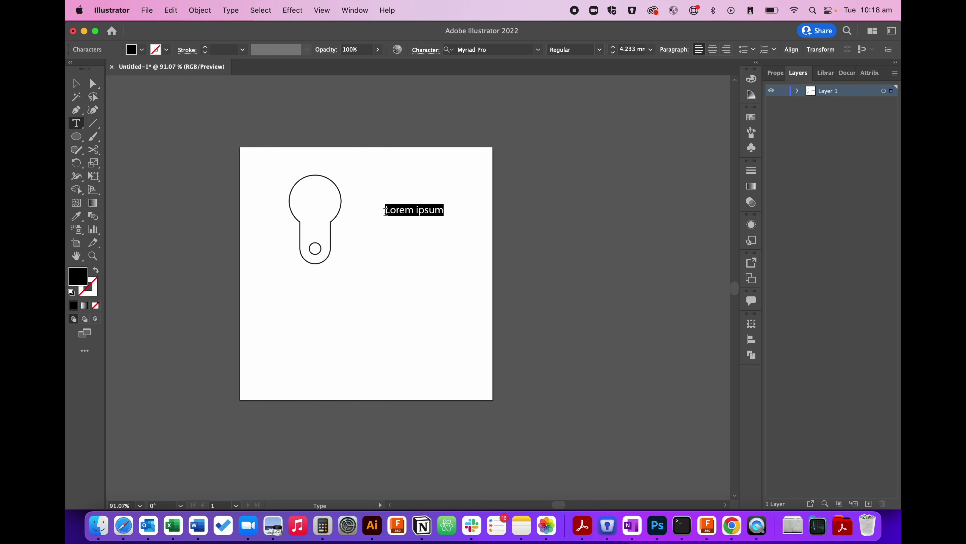
text(rbh)
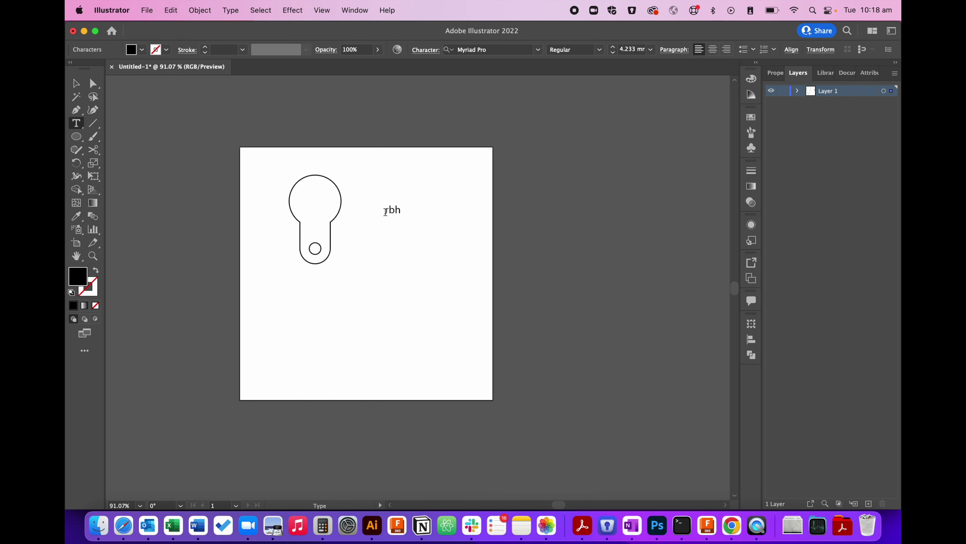
key(Escape)
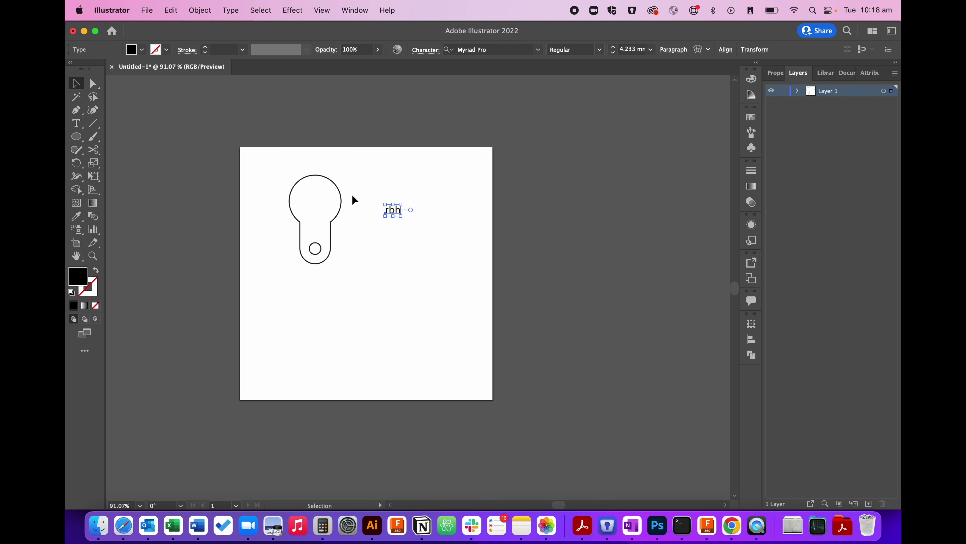
Step: Move the "rbh" text to the centre of the shape's round head and centre-align its paragraph
scroll(354, 200, up, 2)
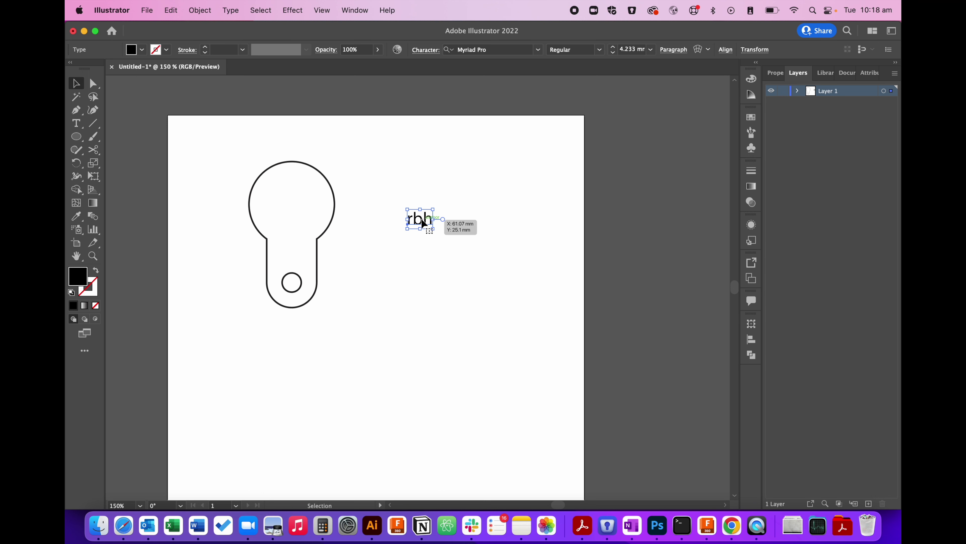
drag(423, 224, 308, 214)
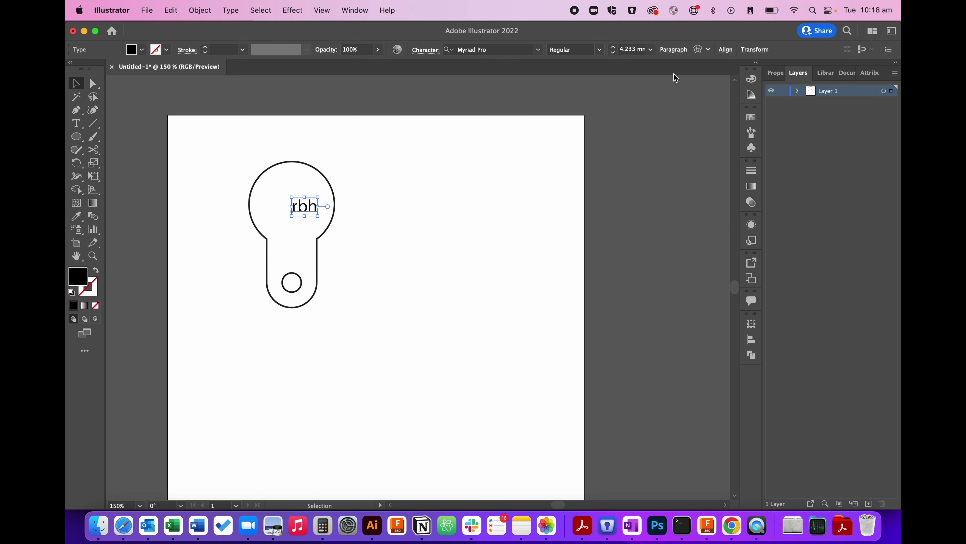
click(674, 50)
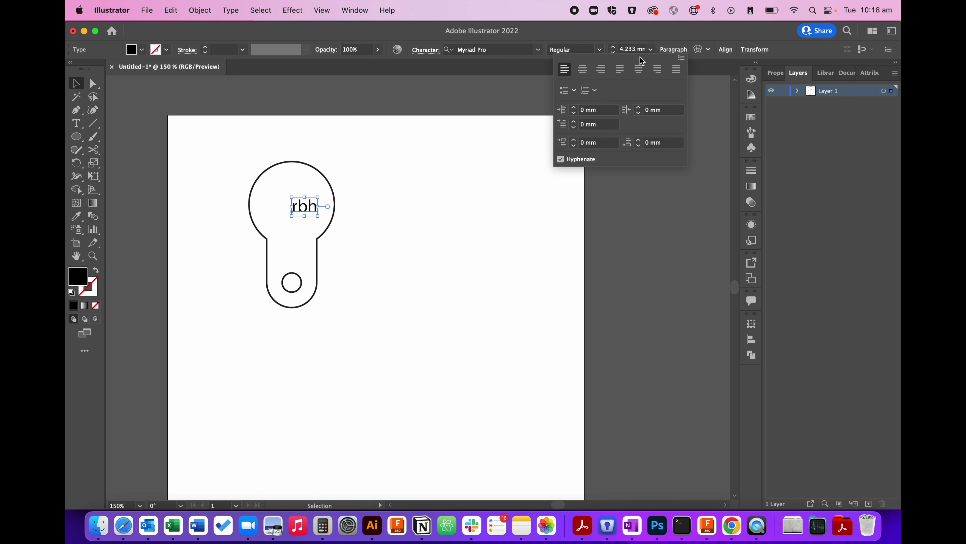
click(582, 70)
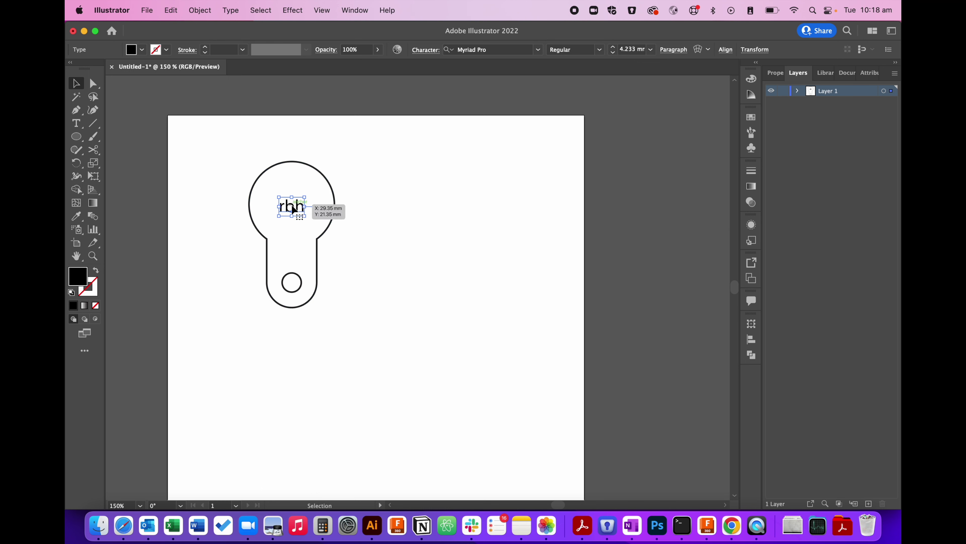
mouse_move(292, 205)
mouse_down()
mouse_move(307, 211)
mouse_move(291, 207)
mouse_up()
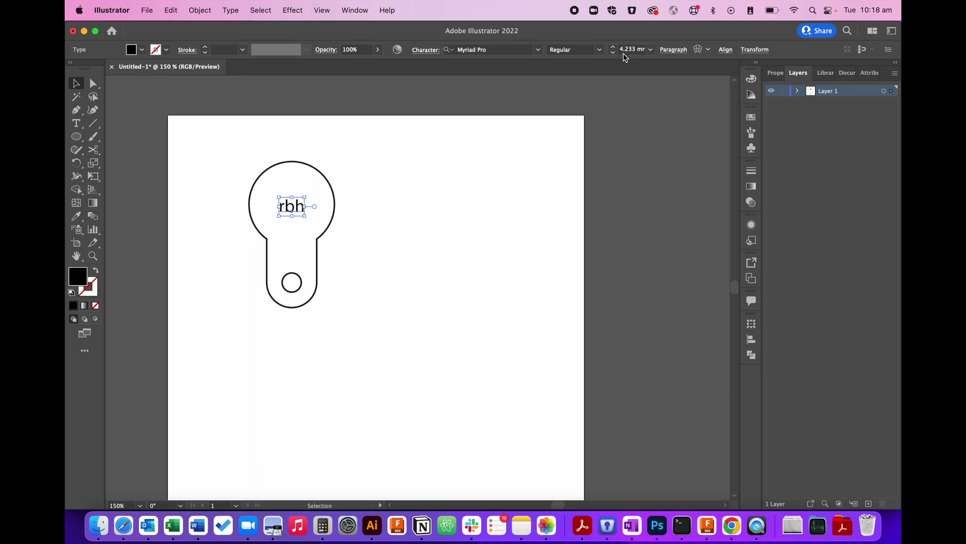
Step: Increase the font size of the "rbh" text to 13 mm
click(615, 48)
click(614, 48)
click(615, 48)
click(614, 48)
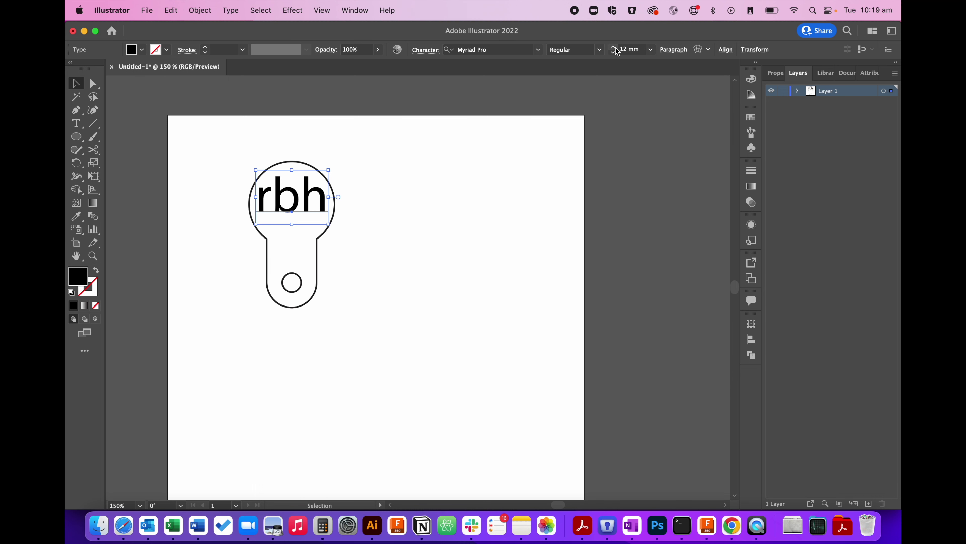
click(615, 48)
Step: Lower the enlarged text slightly within the round head, nudge it two increments to the right, and deselect
drag(295, 198, 298, 211)
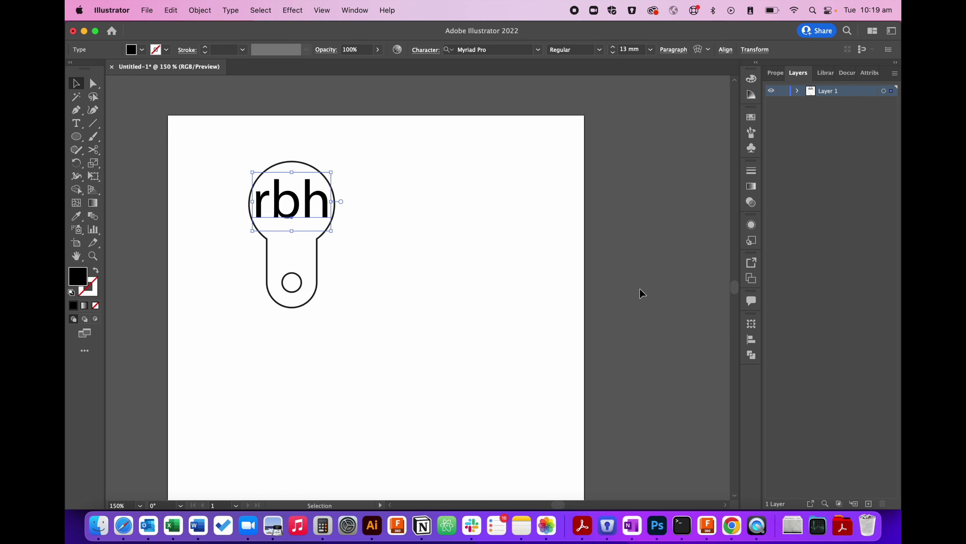
key(Right)
key(Right)
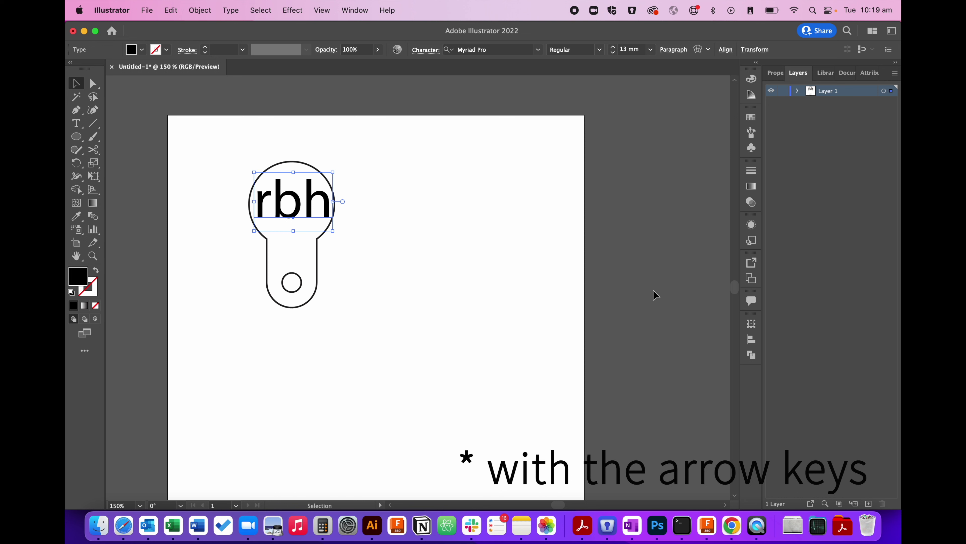
click(381, 242)
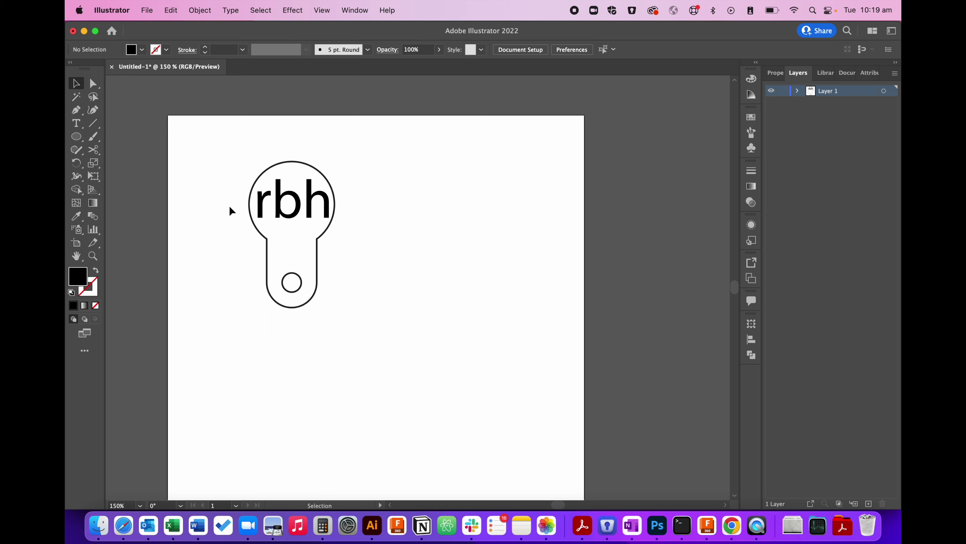
Step: Expand the "rbh" text into vector outlines with Object and Fill included
click(286, 216)
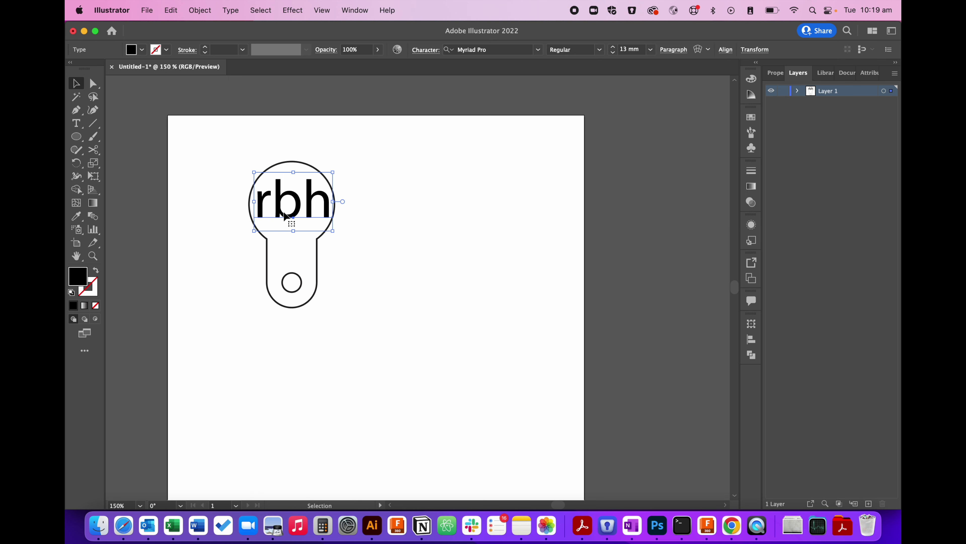
click(199, 11)
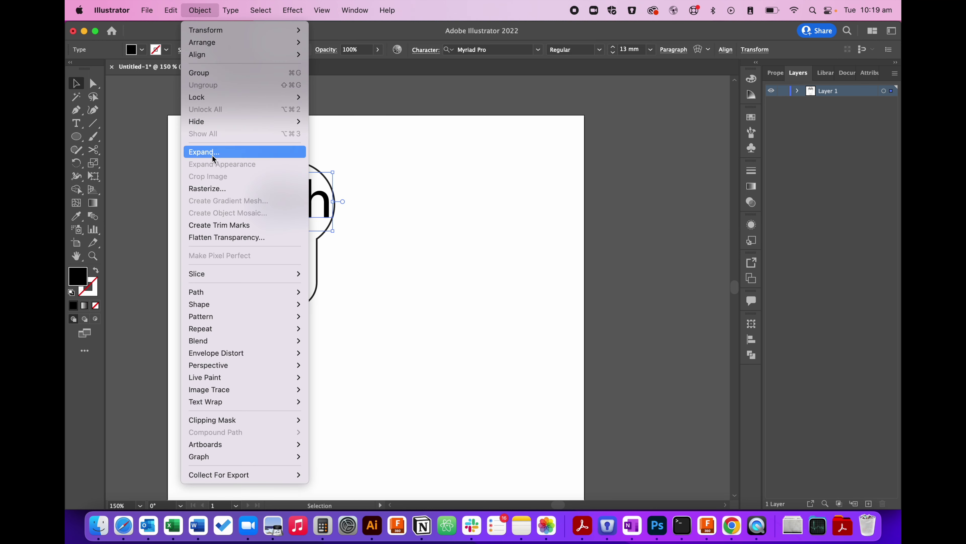
click(206, 151)
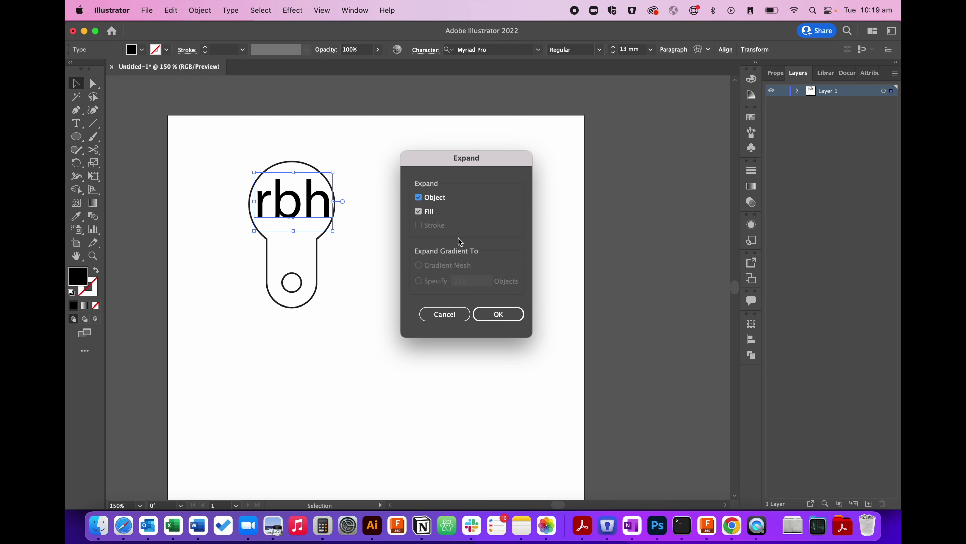
click(495, 315)
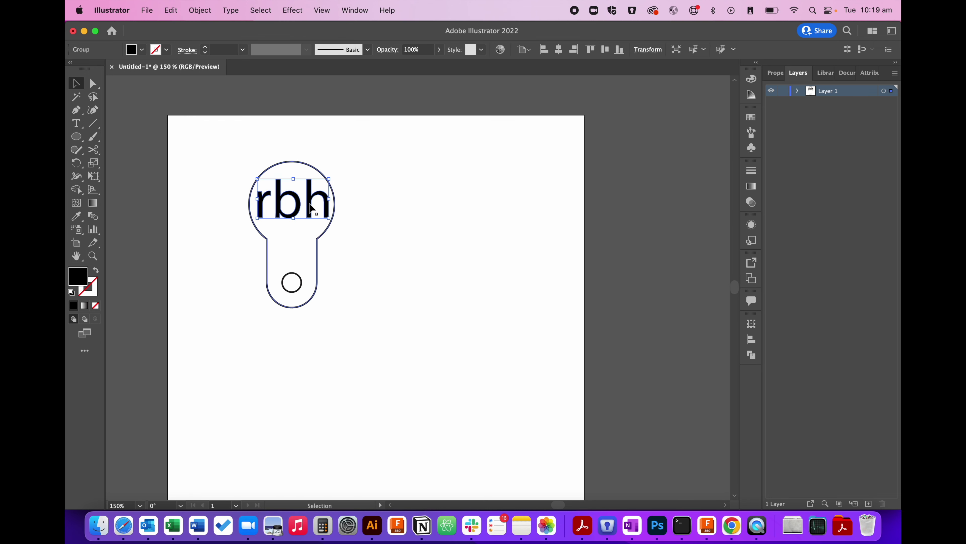
Step: Examine the anchor points of the expanded letters with the Direct Selection tool, return to the Selection tool, and deselect
scroll(279, 208, up, 1)
scroll(280, 207, up, 4)
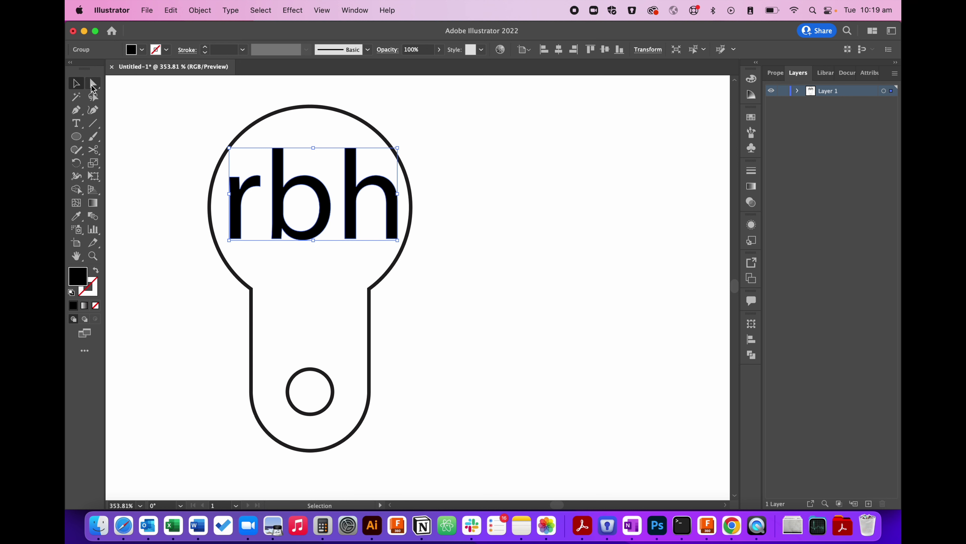
click(93, 85)
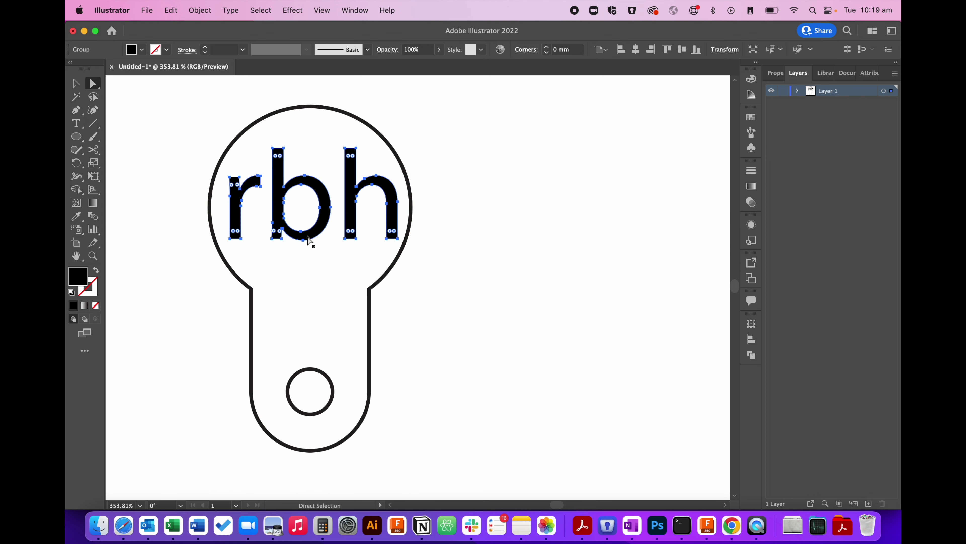
click(76, 84)
scroll(435, 269, down, 5)
scroll(435, 269, down, 1)
click(426, 341)
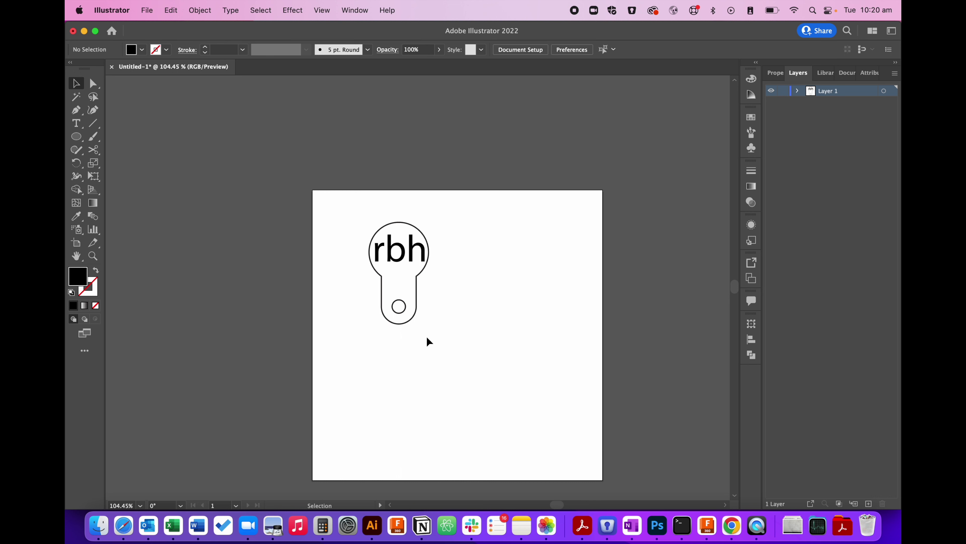
Step: Select the combined outline and the small circle, set their fill to None, and make fill the active colour attribute
drag(427, 337, 353, 293)
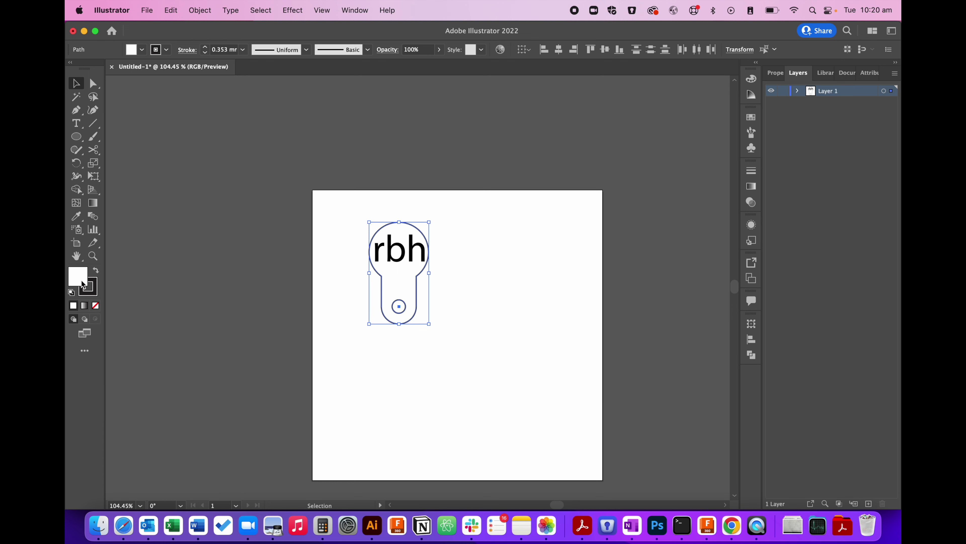
click(97, 292)
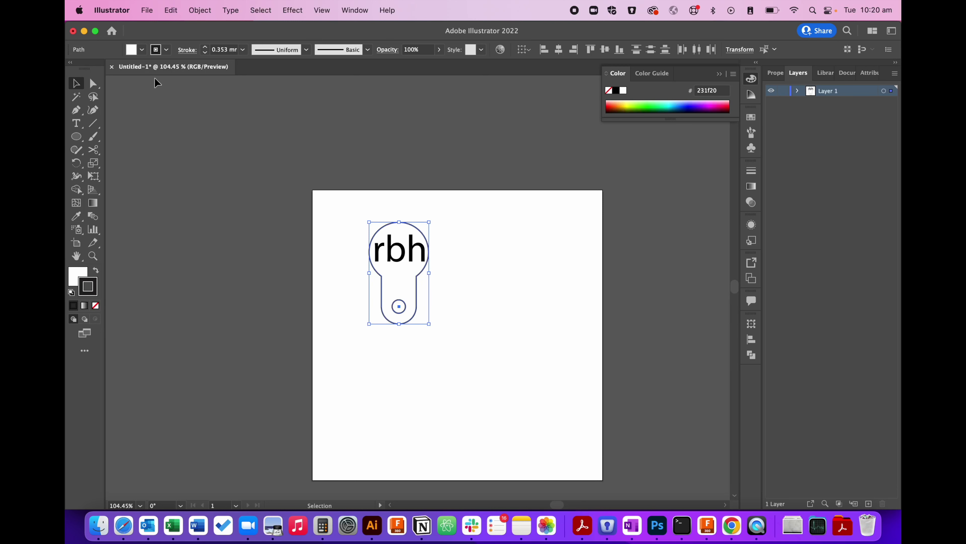
click(142, 50)
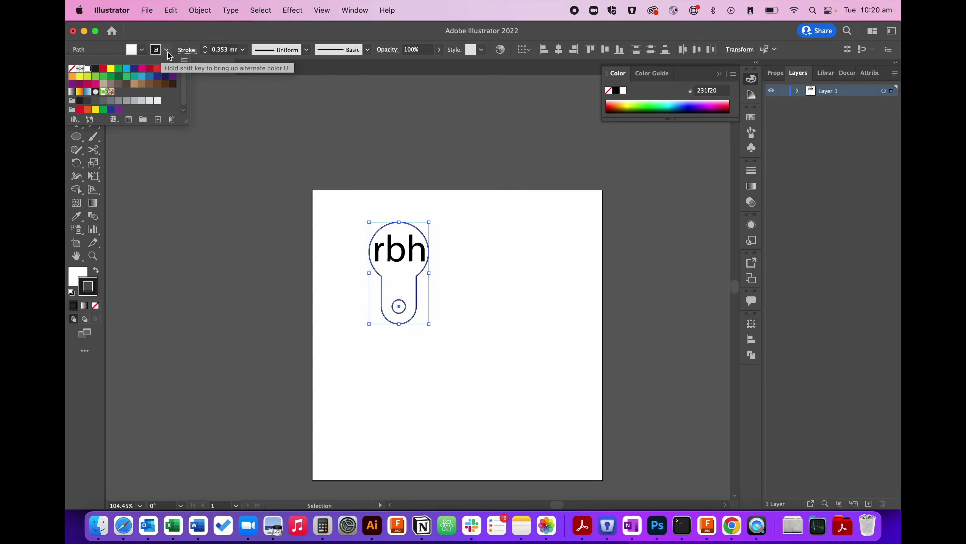
click(144, 50)
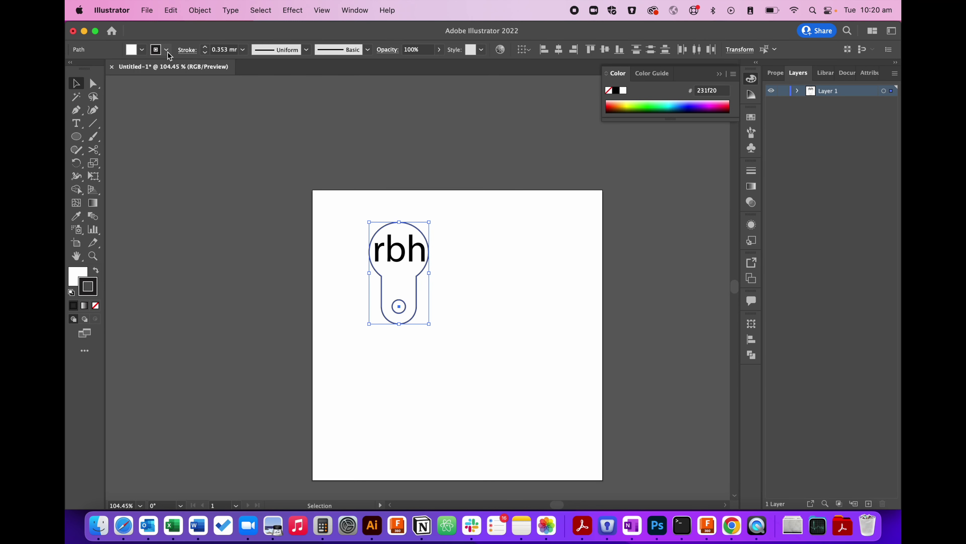
click(145, 50)
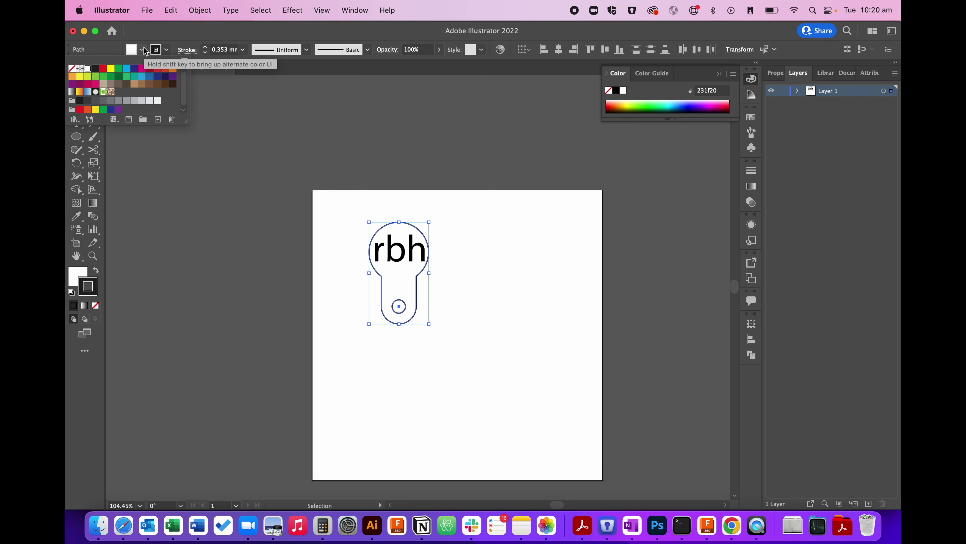
click(72, 73)
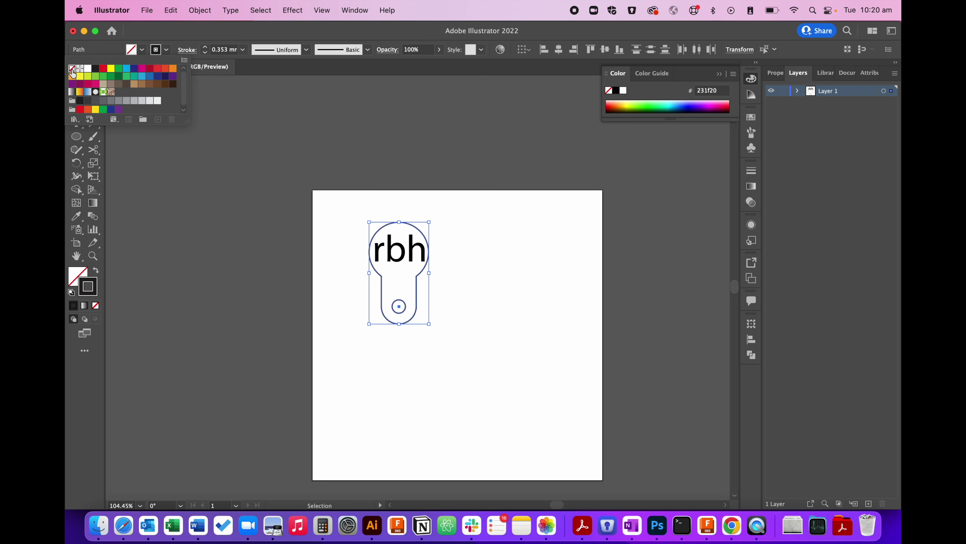
click(72, 277)
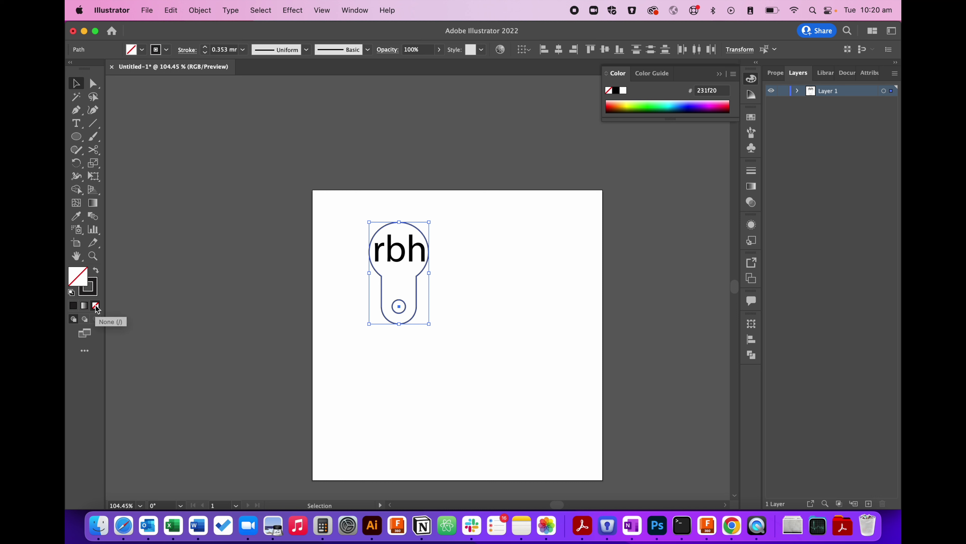
Step: Set the stroke colour of the selected tag outline and small circle to pure red, hex ff0000
click(91, 293)
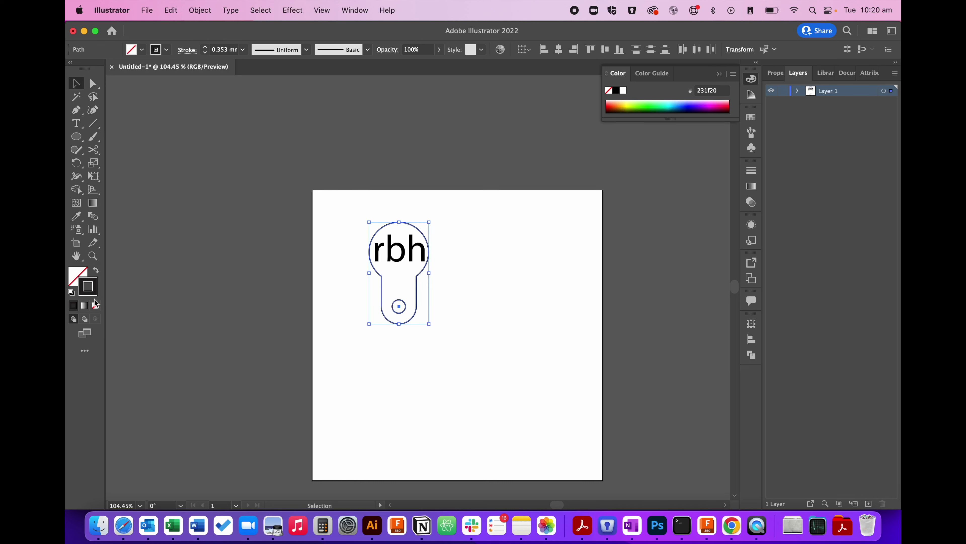
double_click(91, 290)
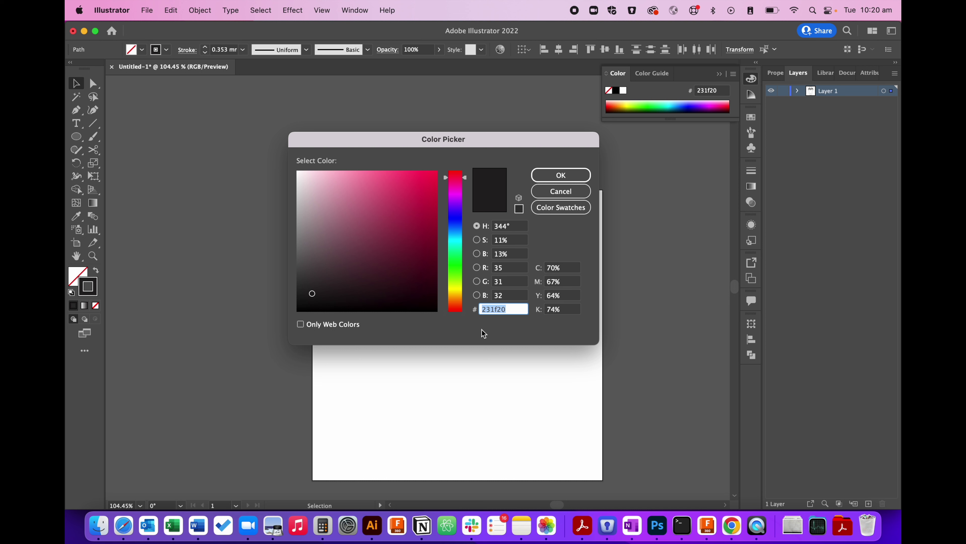
text(ff0000)
click(508, 281)
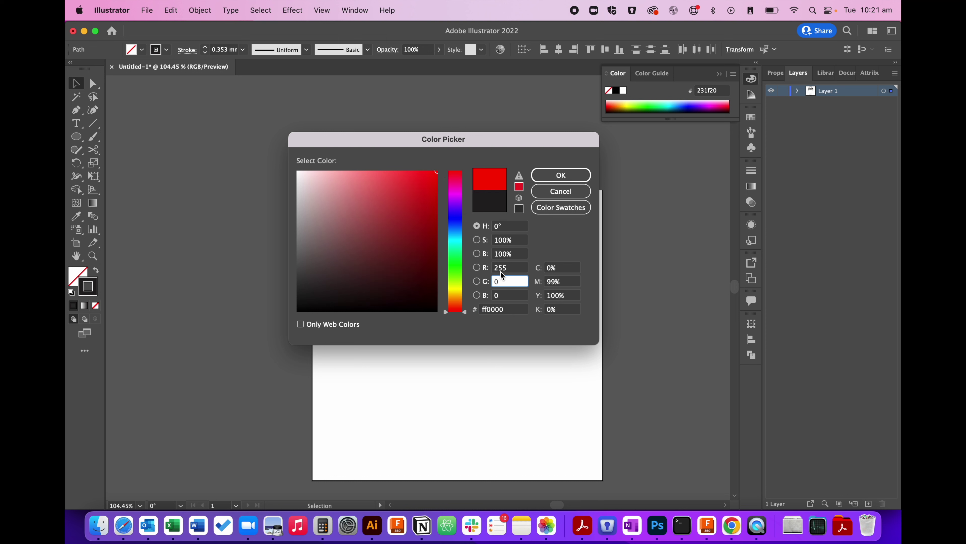
click(547, 174)
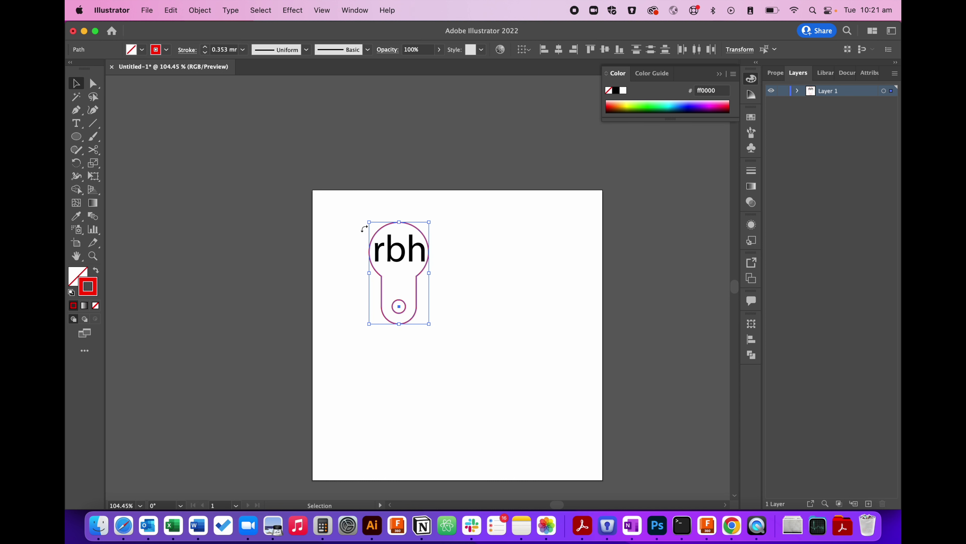
Step: Set the stroke weight of the tag outline and small circle to 0.001 mm and deselect them
scroll(361, 226, up, 5)
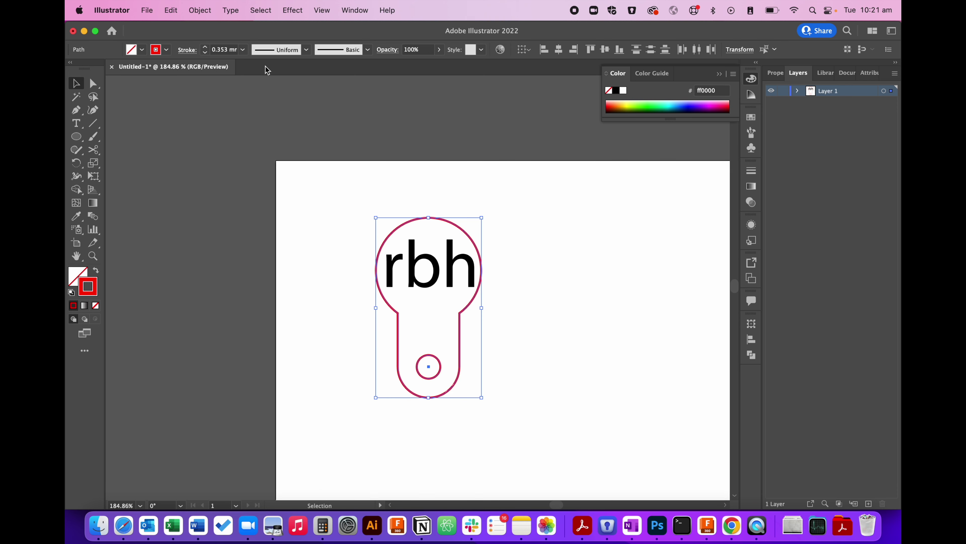
double_click(217, 47)
text(0.001)
key(Return)
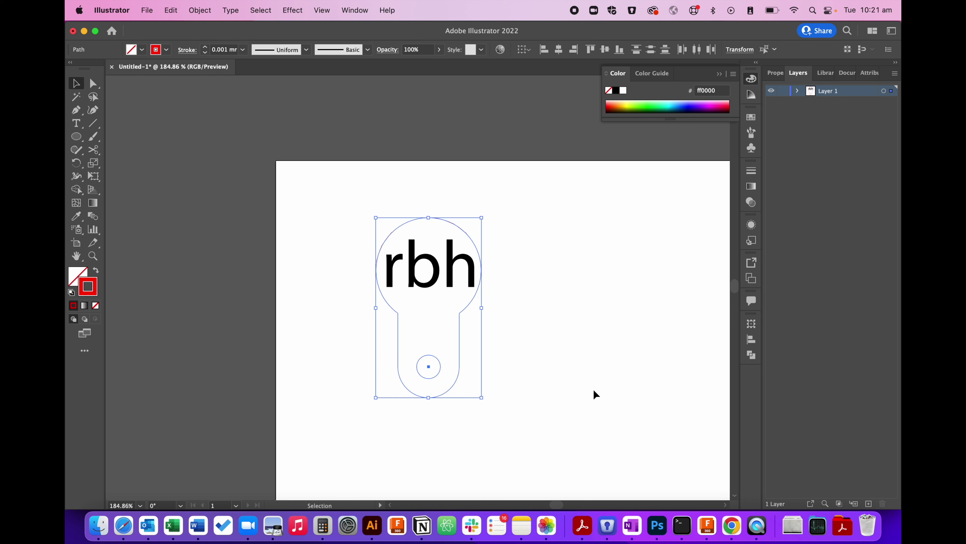
click(557, 348)
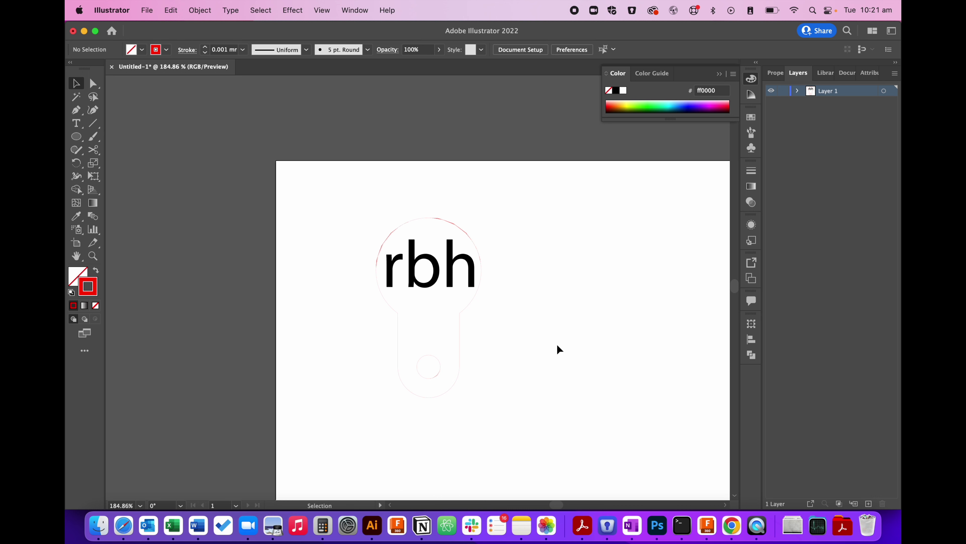
Step: Select the tag outline, switch the document preview to View using CPU, and deselect
scroll(488, 385, up, 3)
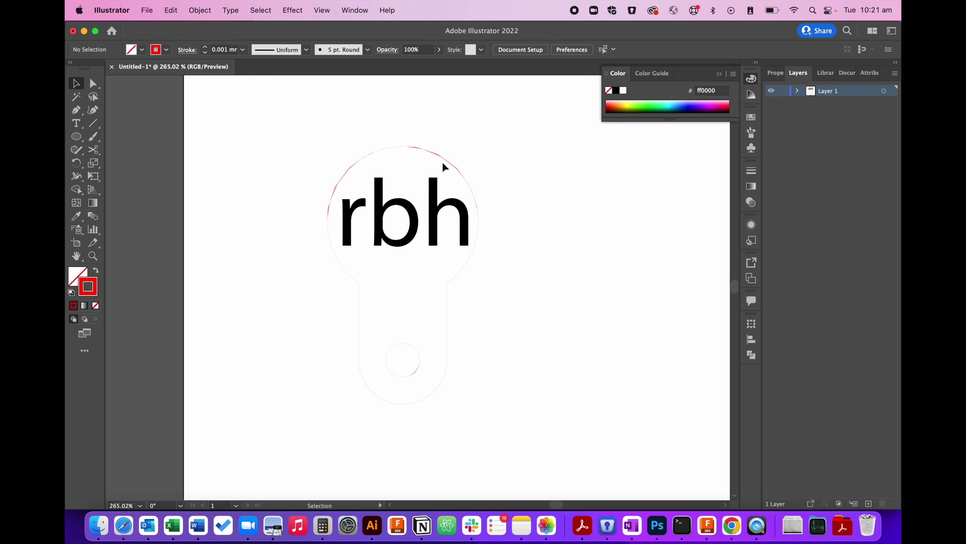
click(442, 159)
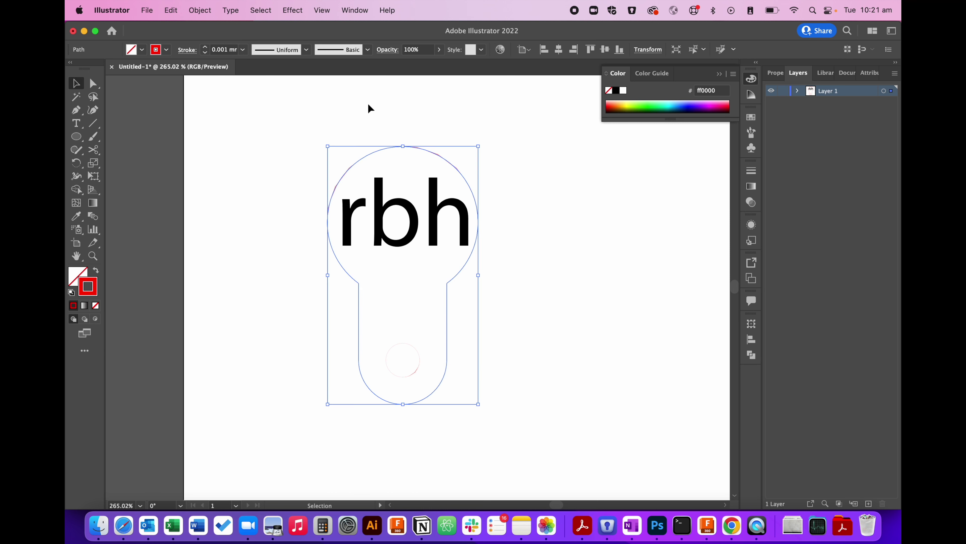
click(322, 10)
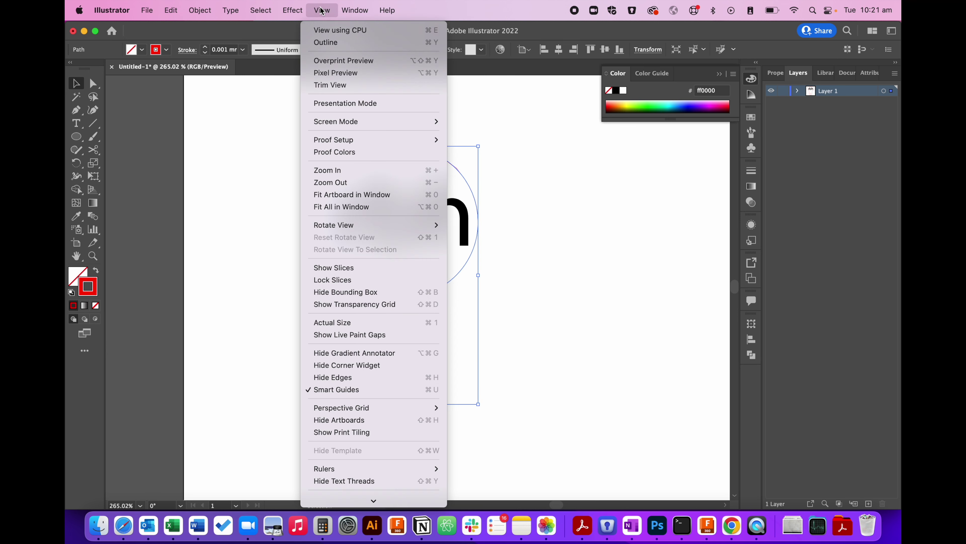
click(326, 31)
click(536, 233)
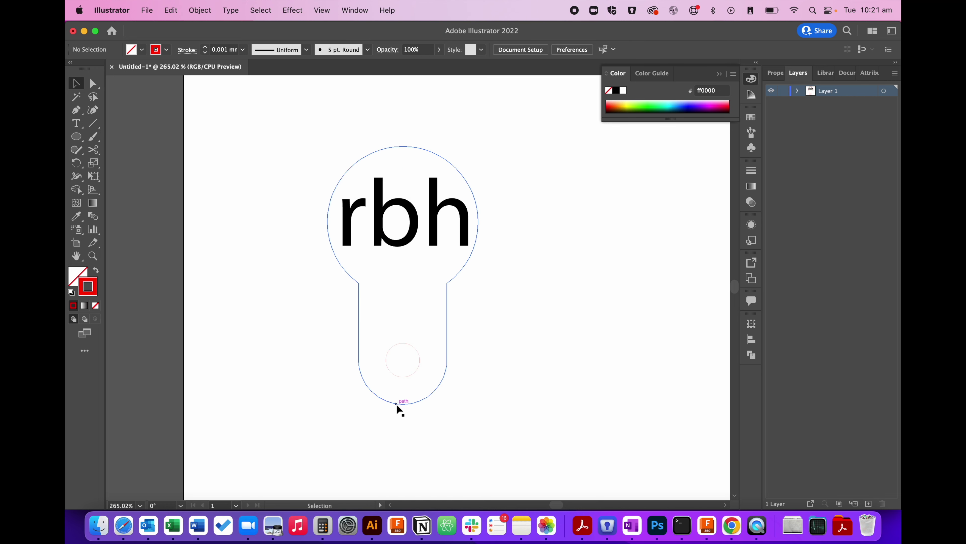
Step: Check in the Color Picker that the "rbh" lettering's fill is pure black, hex 000000, accept it, and deselect
click(402, 246)
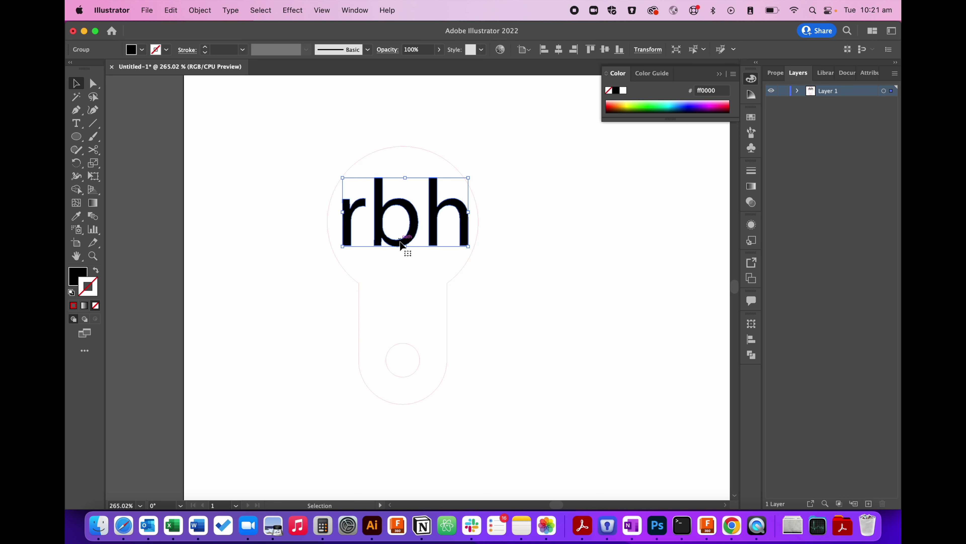
click(78, 277)
double_click(79, 286)
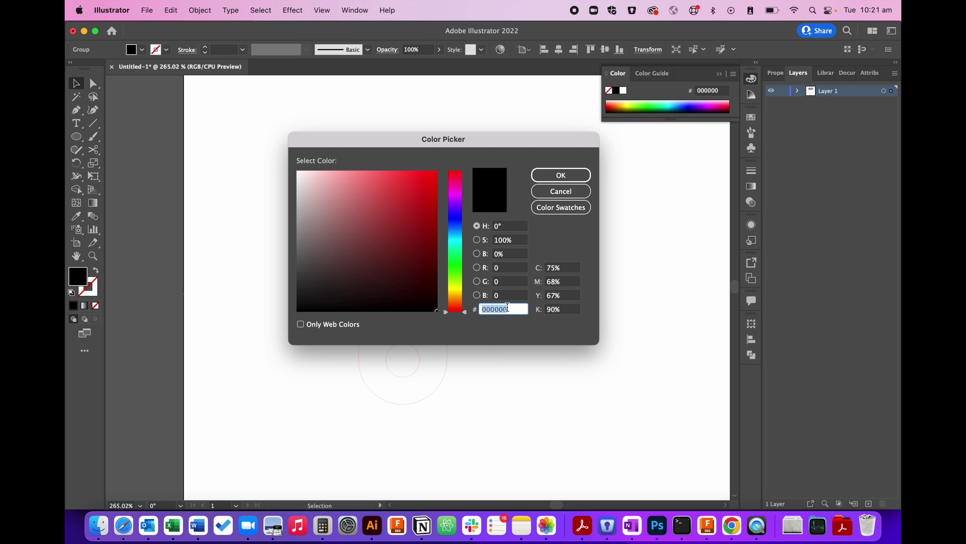
drag(518, 310, 468, 317)
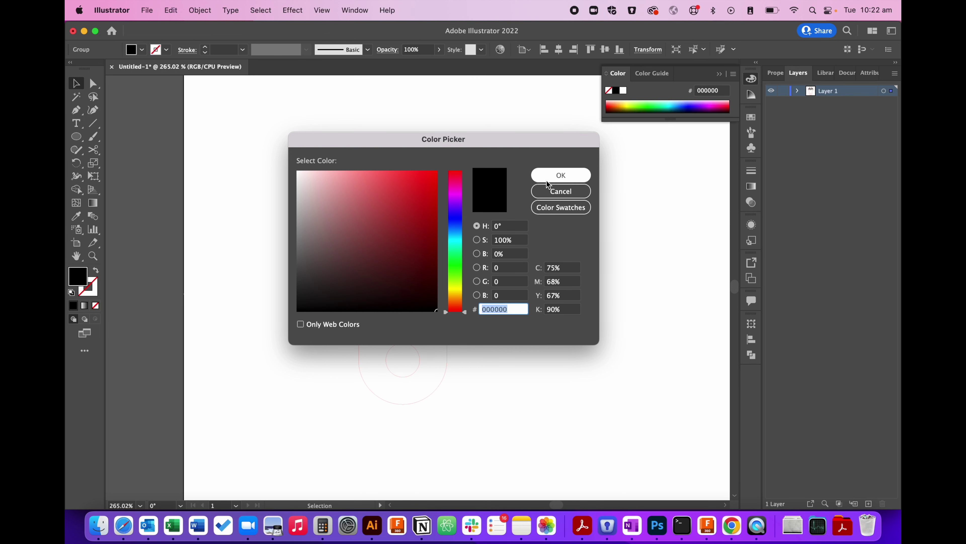
click(561, 175)
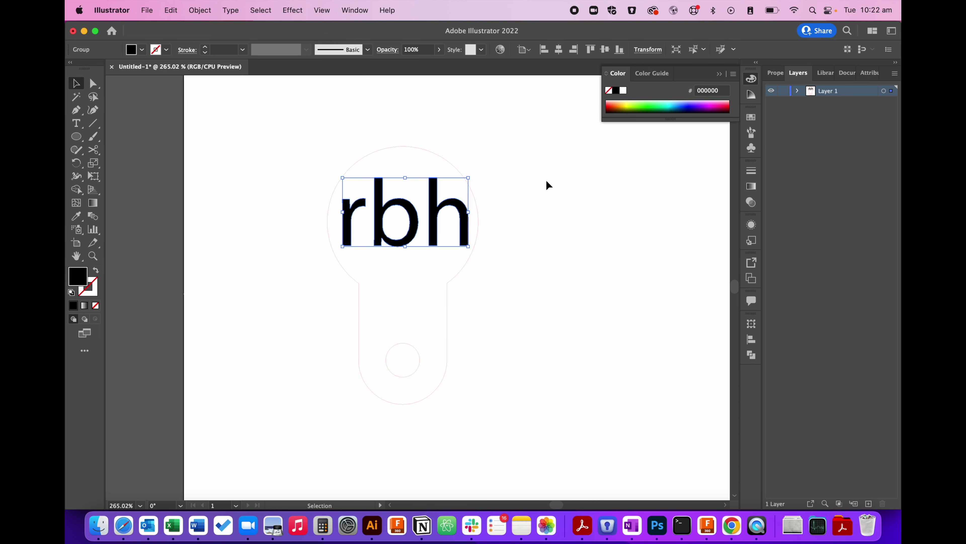
click(555, 323)
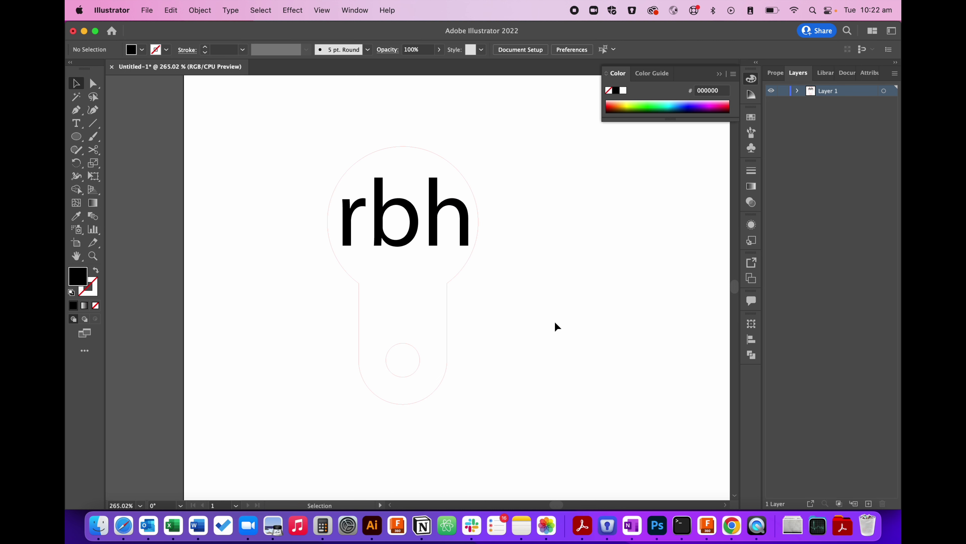
scroll(264, 314, down, 3)
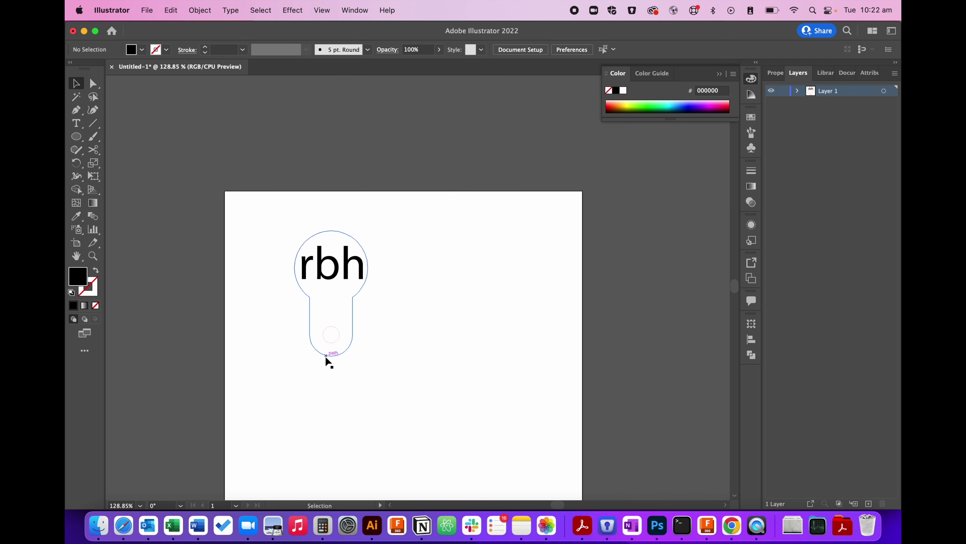